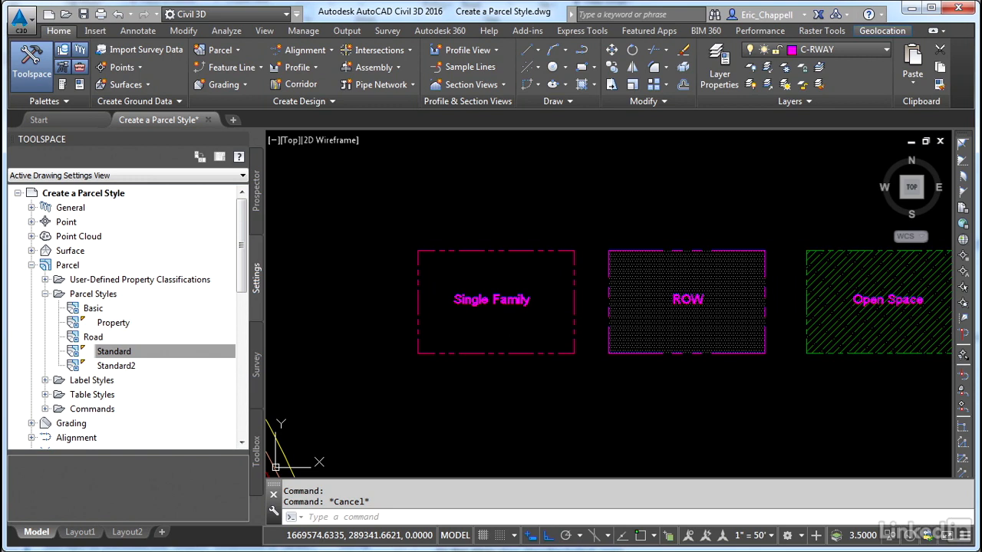
# Step: Examine the Single Family and ROW sample rectangles beside the site, checking which layer the Single Family outline uses
pyautogui.scroll(-4, 529, 393)
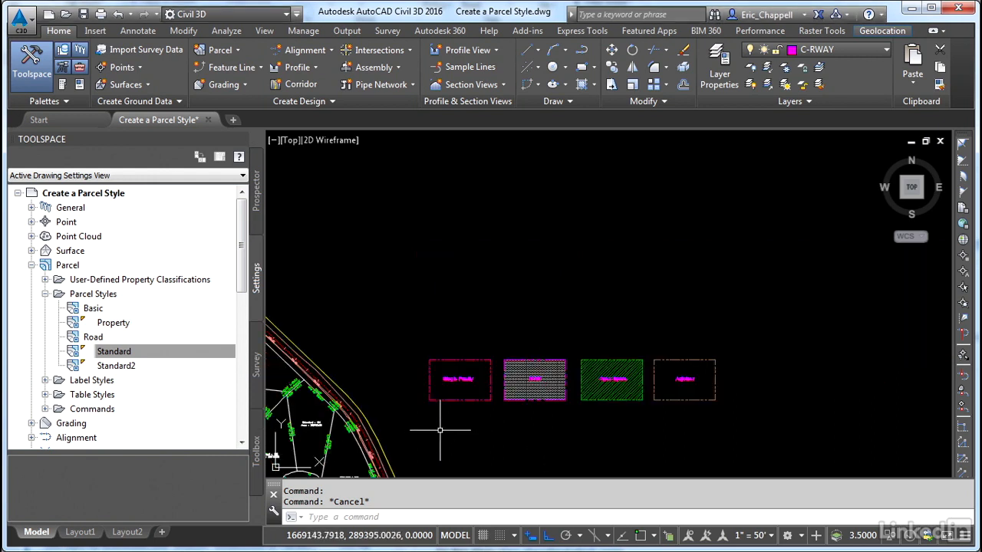
pyautogui.moveTo(444, 428); pyautogui.dragTo(562, 382, button='middle')
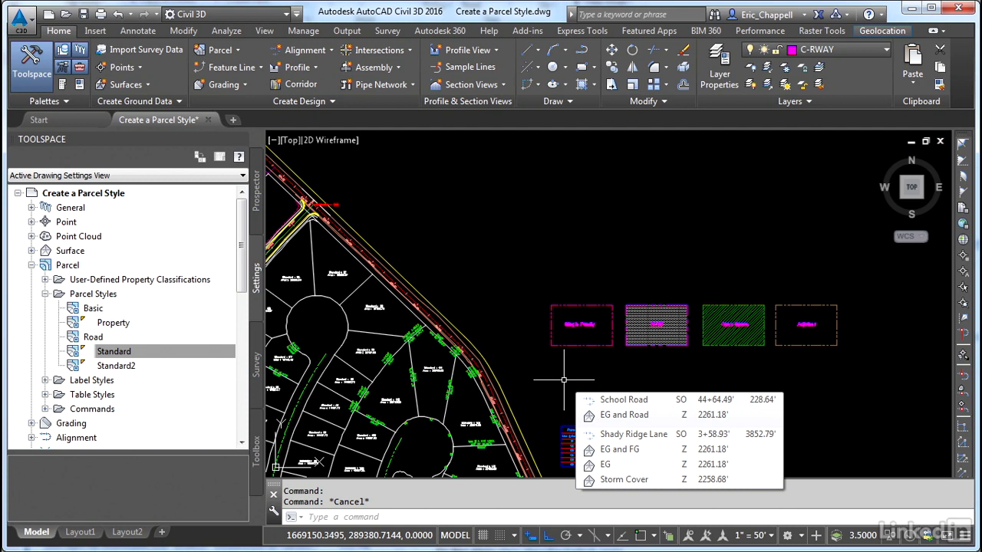
pyautogui.scroll(4, 603, 368)
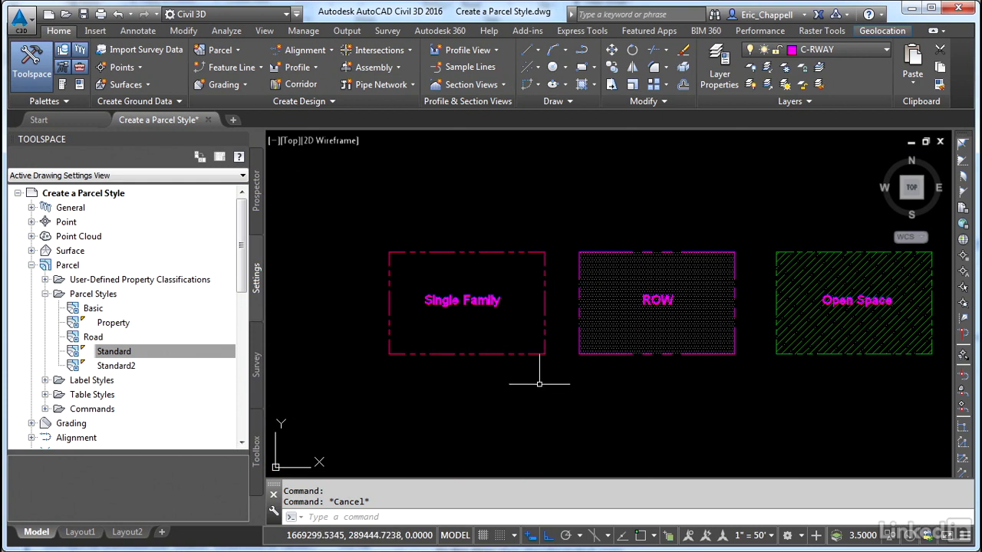
pyautogui.click(538, 352)
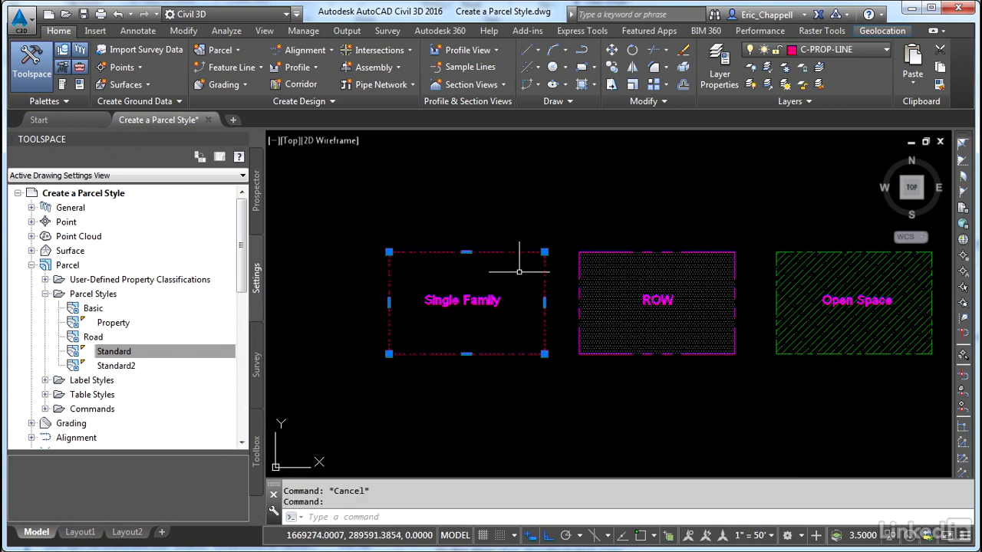
pyautogui.press('Escape')
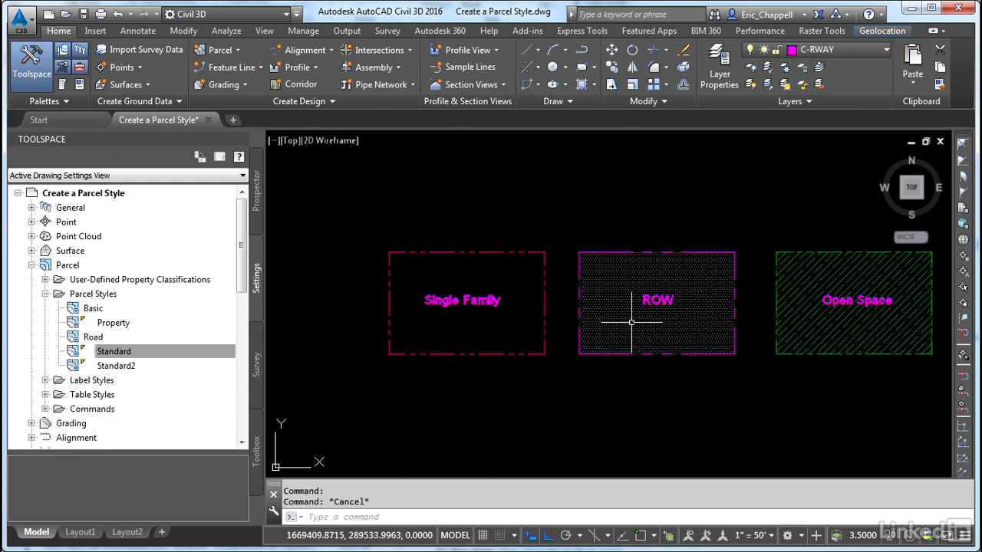
pyautogui.moveTo(631, 309); pyautogui.dragTo(519, 320, button='middle')
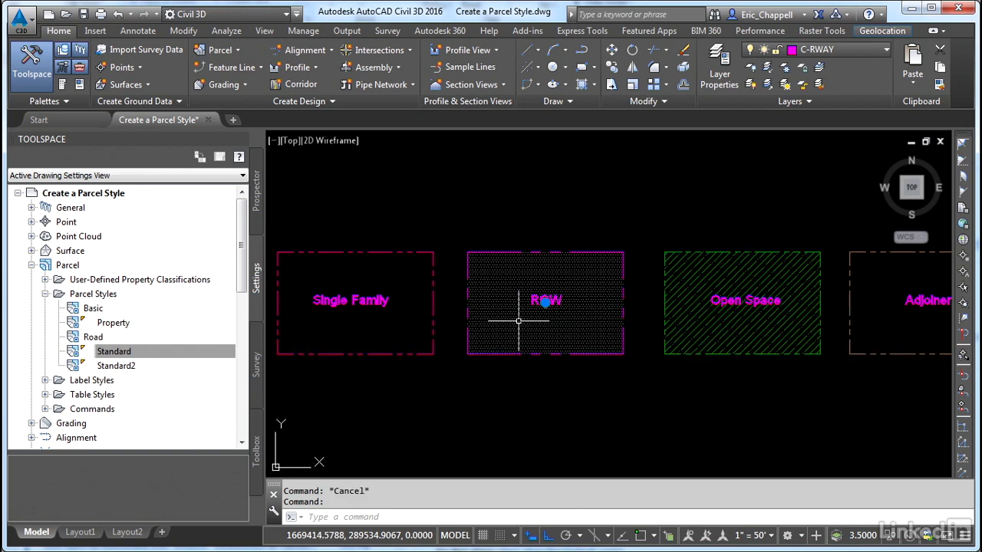
pyautogui.press('Escape')
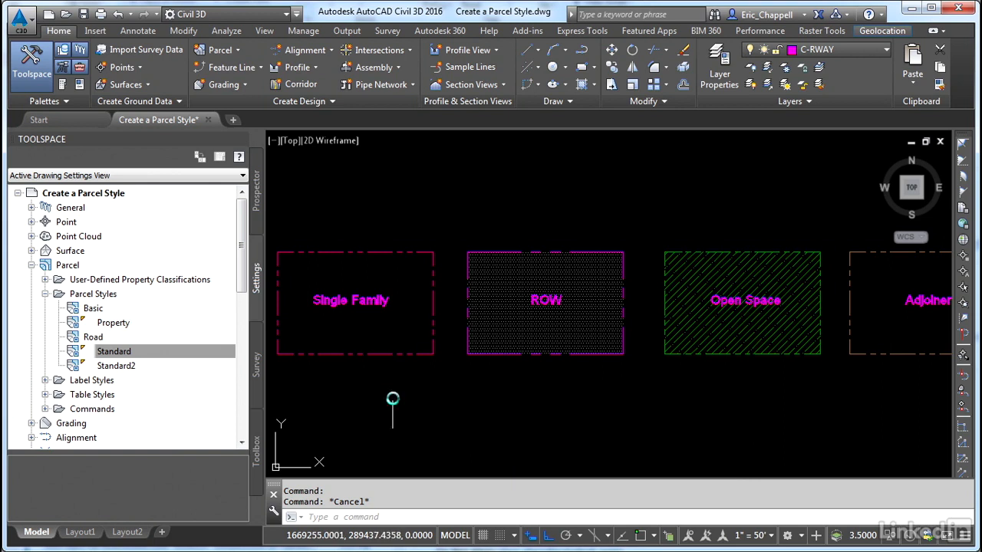
pyautogui.moveTo(392, 397); pyautogui.dragTo(500, 397, button='middle')
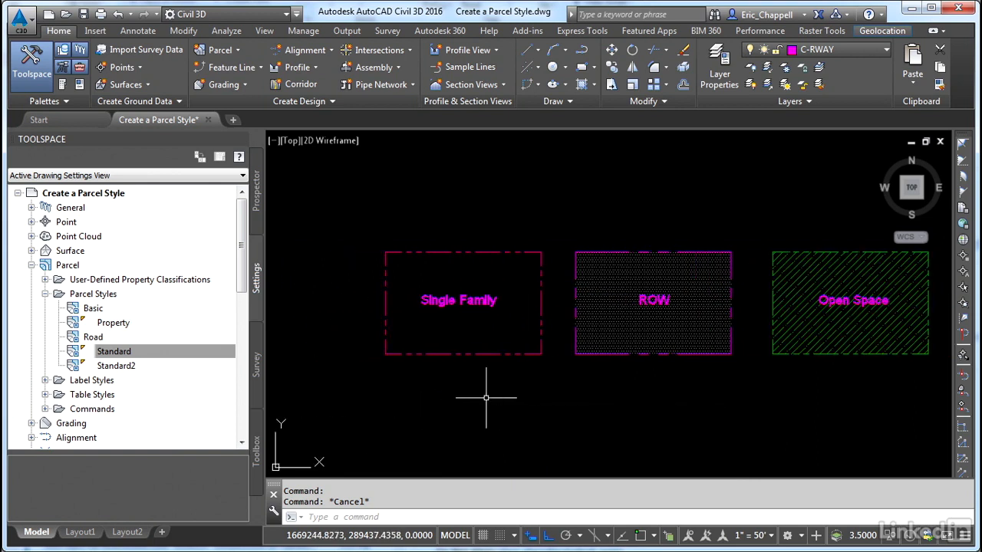
pyautogui.click(488, 251)
pyautogui.moveTo(481, 251)
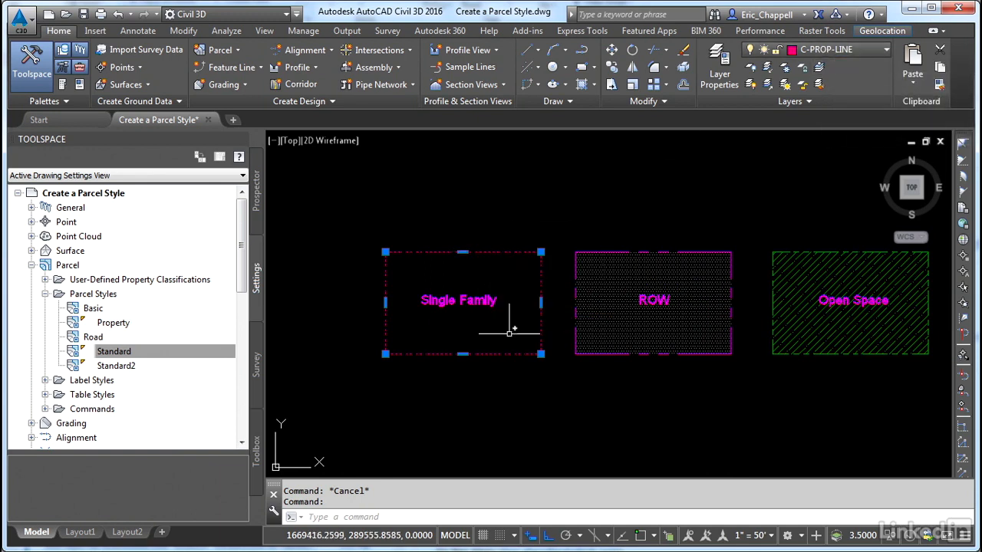
pyautogui.press('Escape')
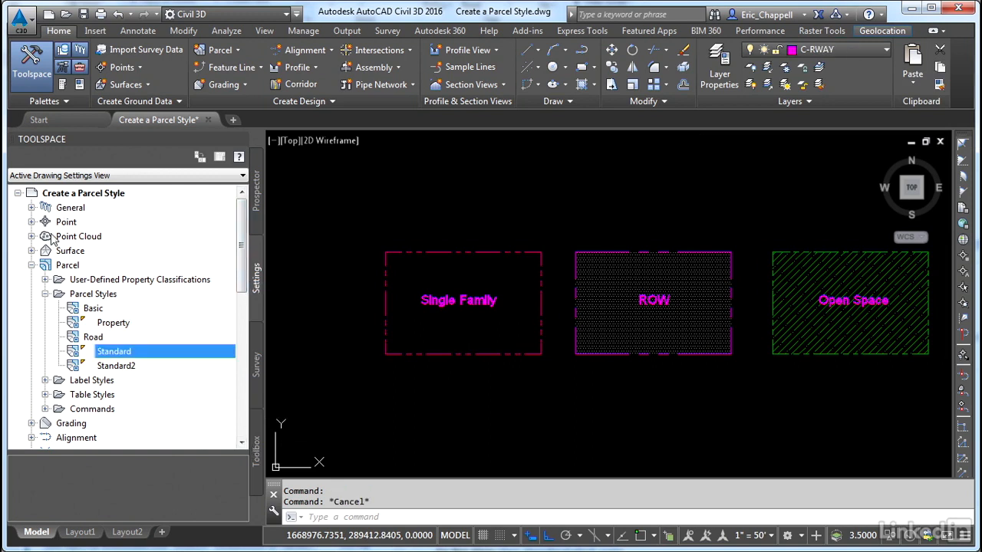
# Step: Create a new parcel style named Single Family, leaving its description empty
pyautogui.rightClick(112, 298)
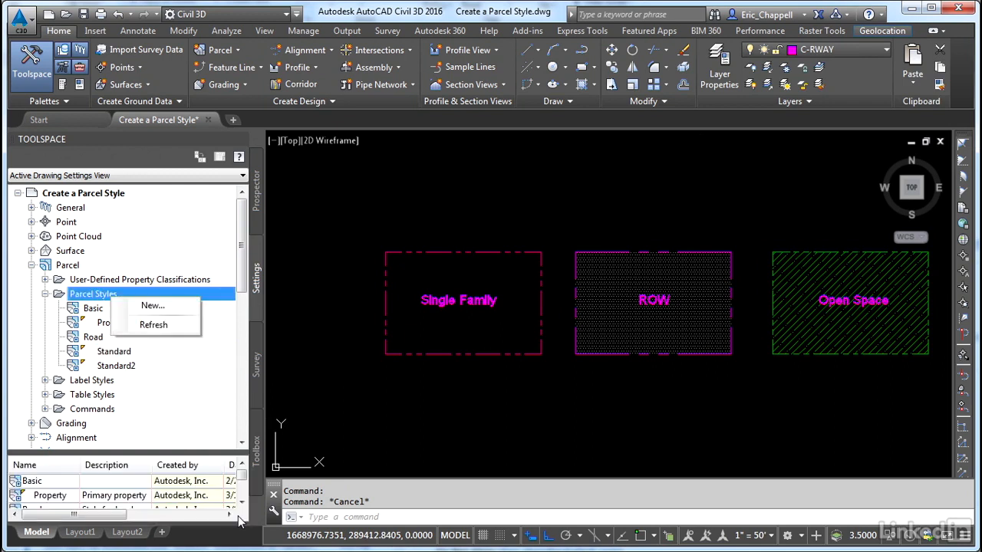
pyautogui.click(151, 306)
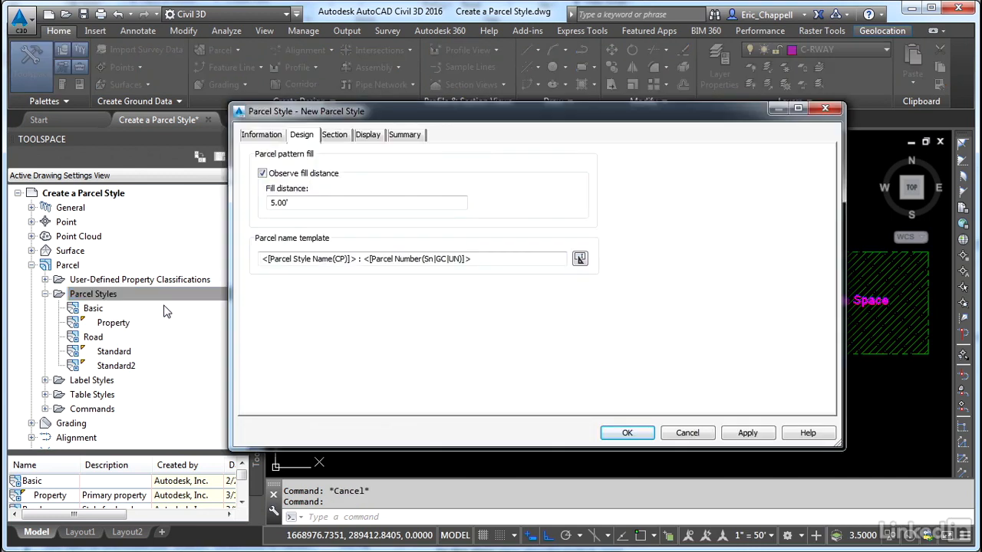
pyautogui.click(269, 135)
pyautogui.moveTo(336, 169); pyautogui.dragTo(234, 164)
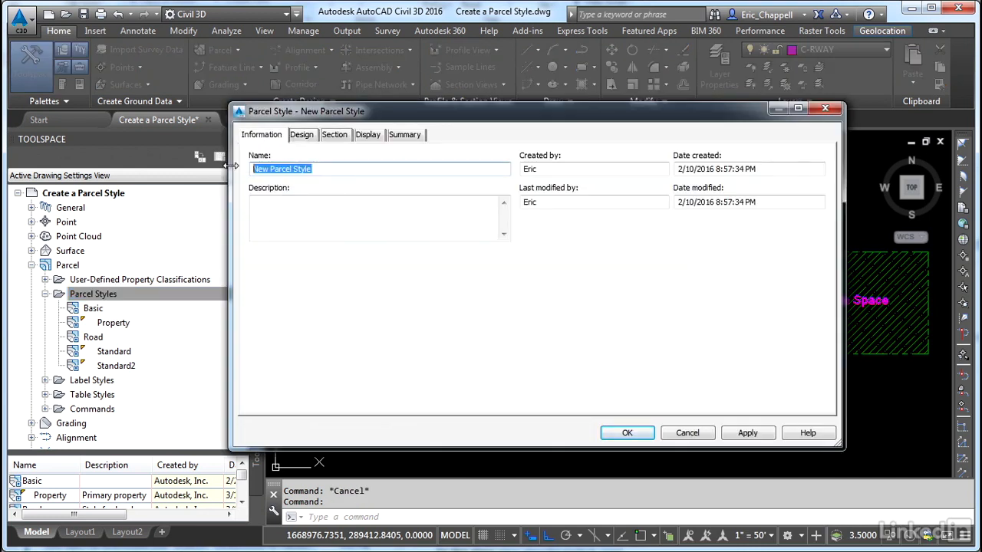
pyautogui.write('Sing')
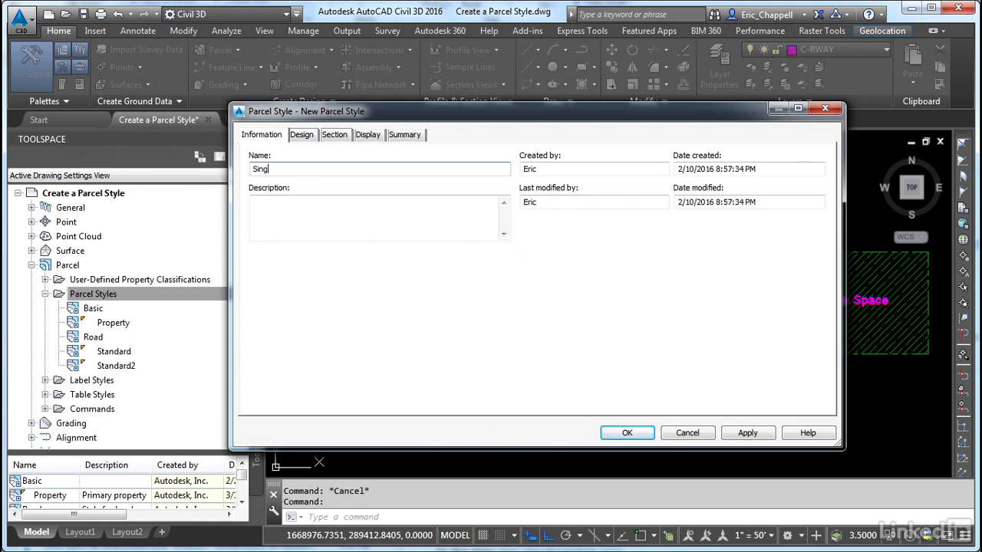
pyautogui.write('le Family')
pyautogui.click(330, 214)
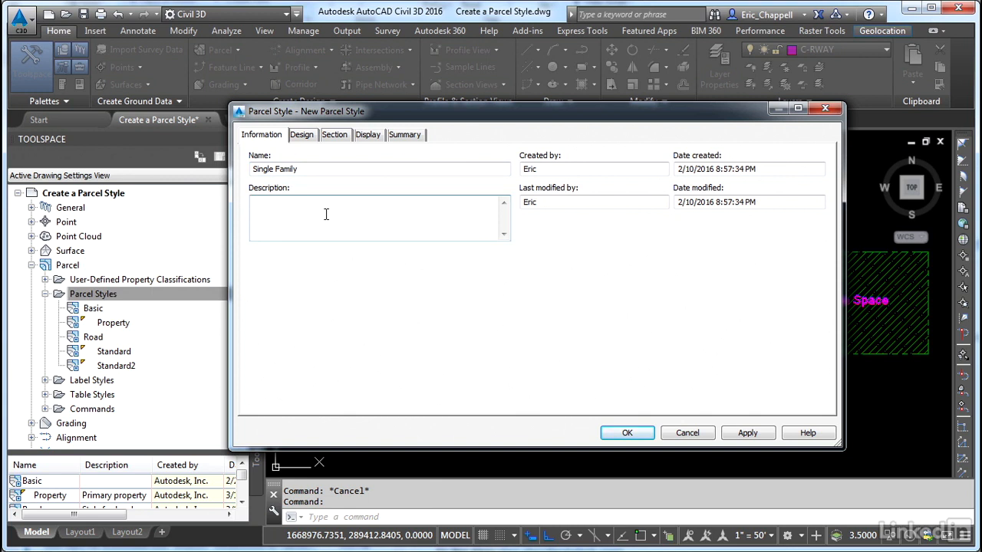
# Step: Review the new style's design and section settings and assign its plan-view Parcel Segments component to the C-PROP-LINE layer
pyautogui.click(301, 135)
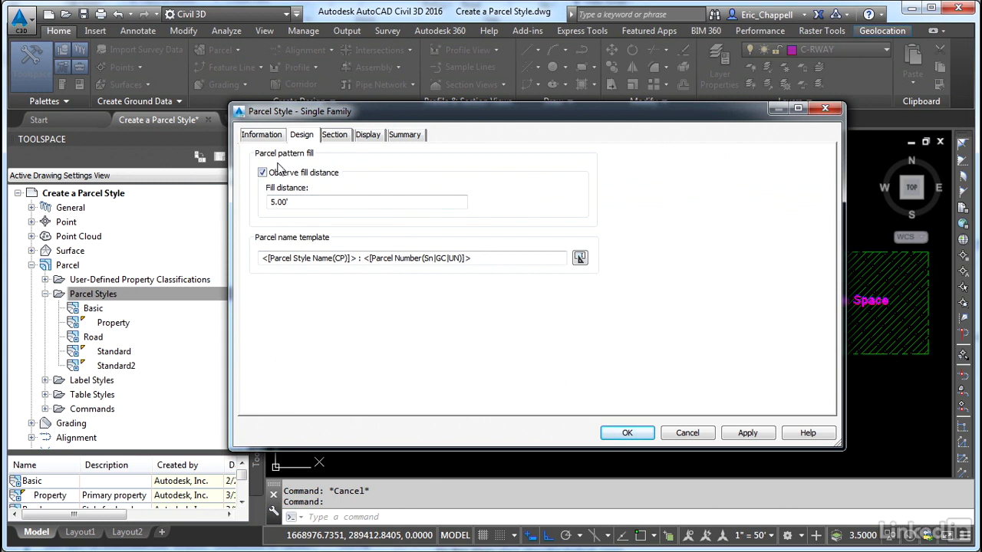
pyautogui.click(334, 135)
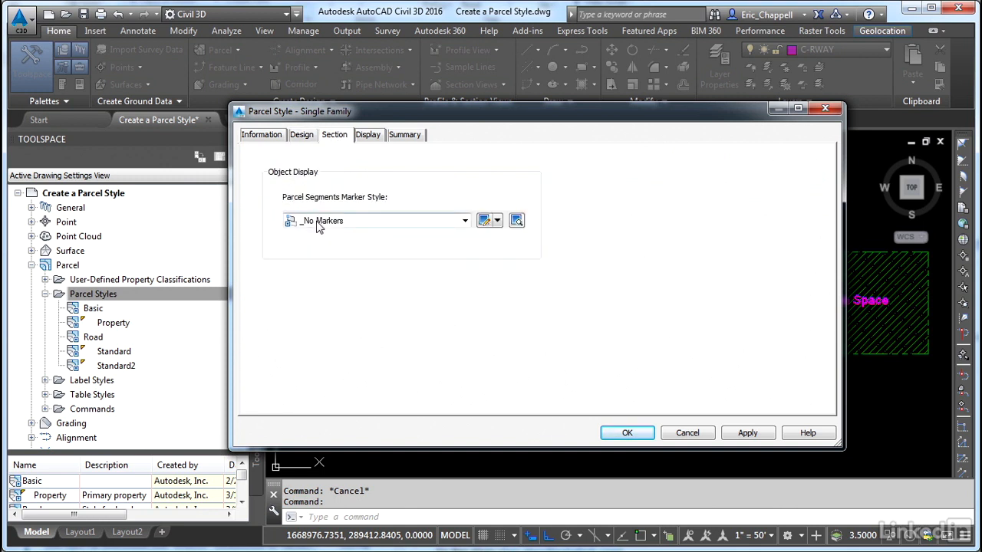
pyautogui.click(368, 143)
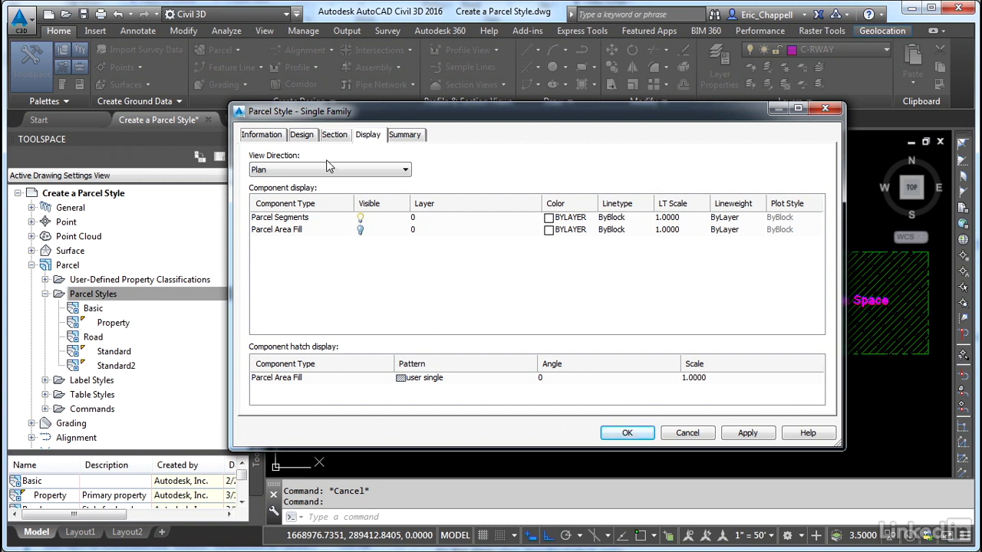
pyautogui.click(299, 230)
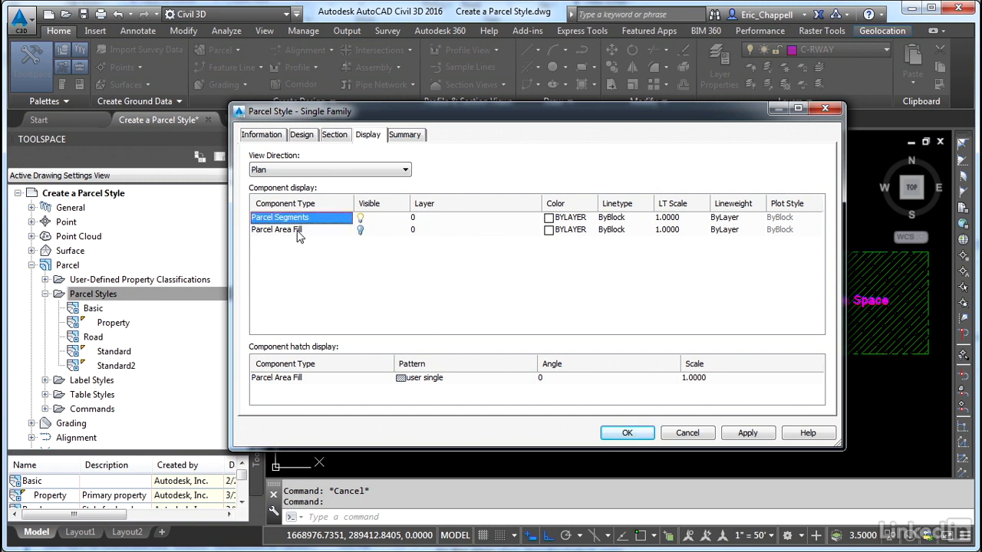
pyautogui.click(299, 230)
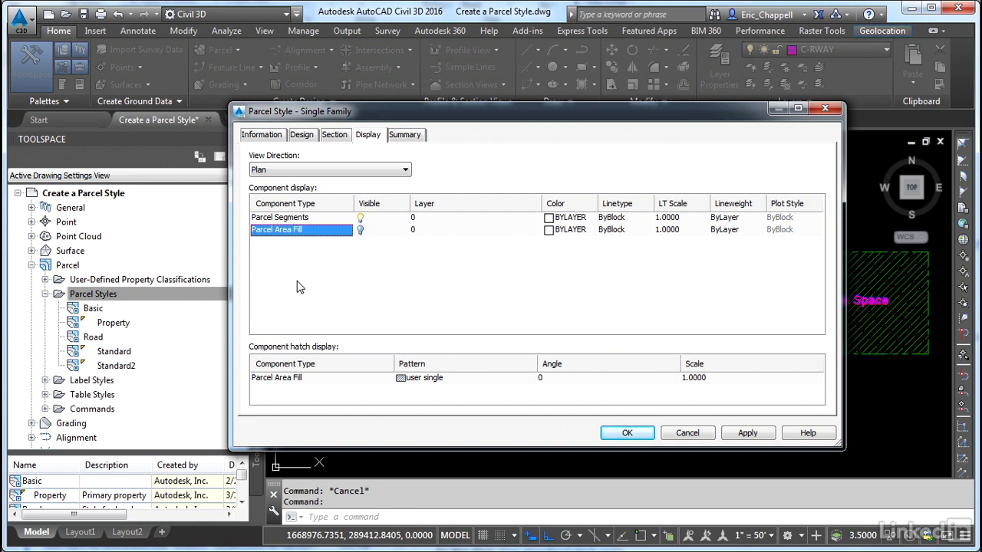
pyautogui.moveTo(437, 119)
pyautogui.mouseDown()
pyautogui.moveTo(454, 335)
pyautogui.moveTo(448, 158)
pyautogui.mouseUp()
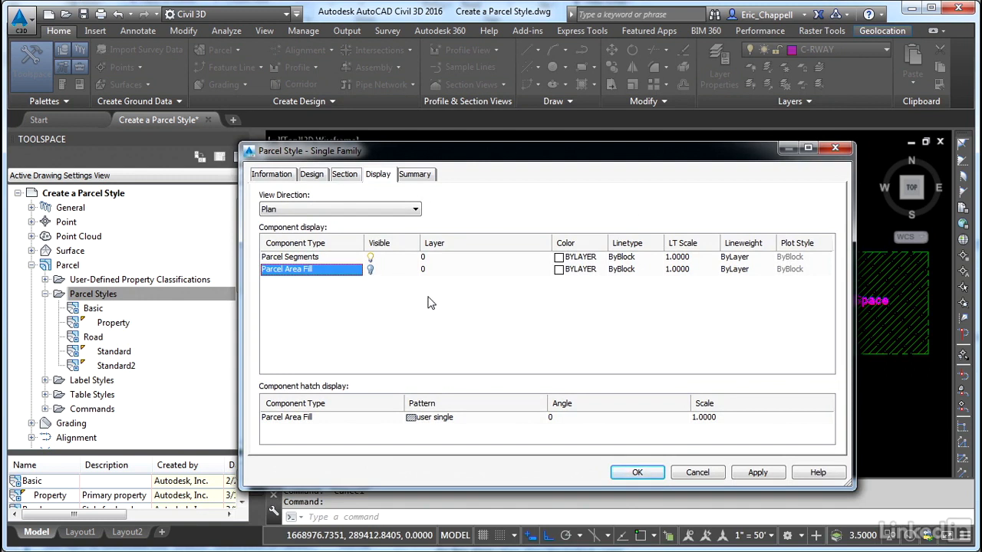
pyautogui.click(440, 260)
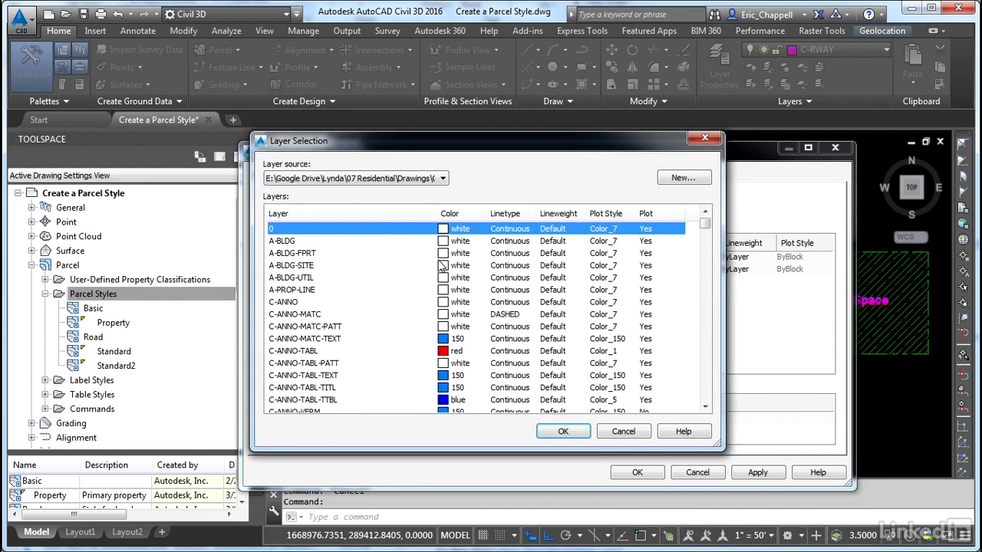
pyautogui.moveTo(705, 224); pyautogui.dragTo(700, 260)
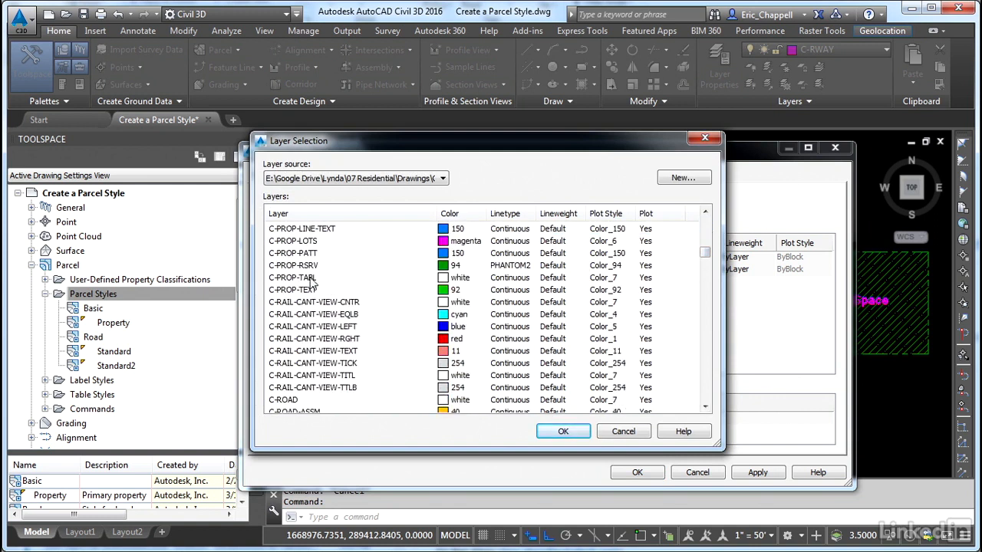
pyautogui.click(706, 212)
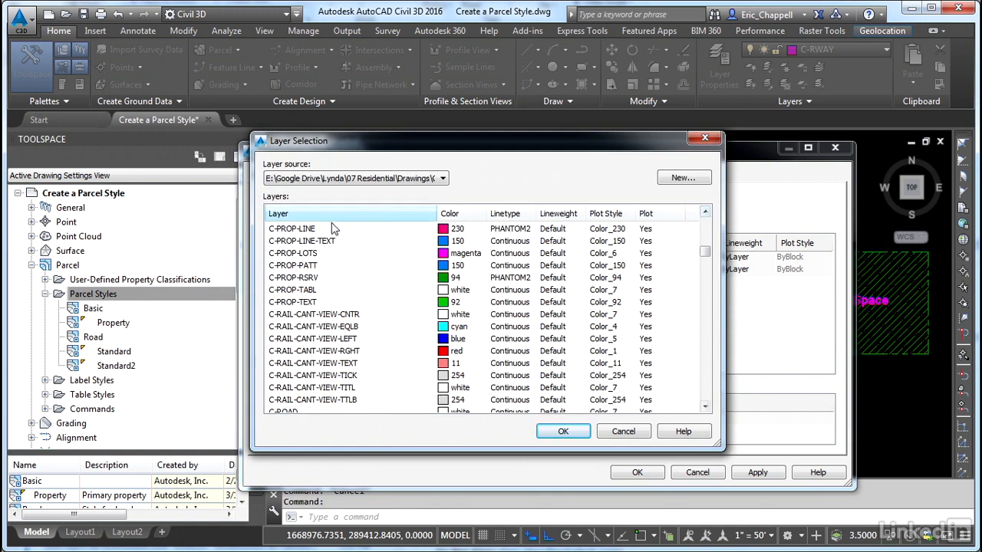
pyautogui.click(338, 228)
pyautogui.click(563, 431)
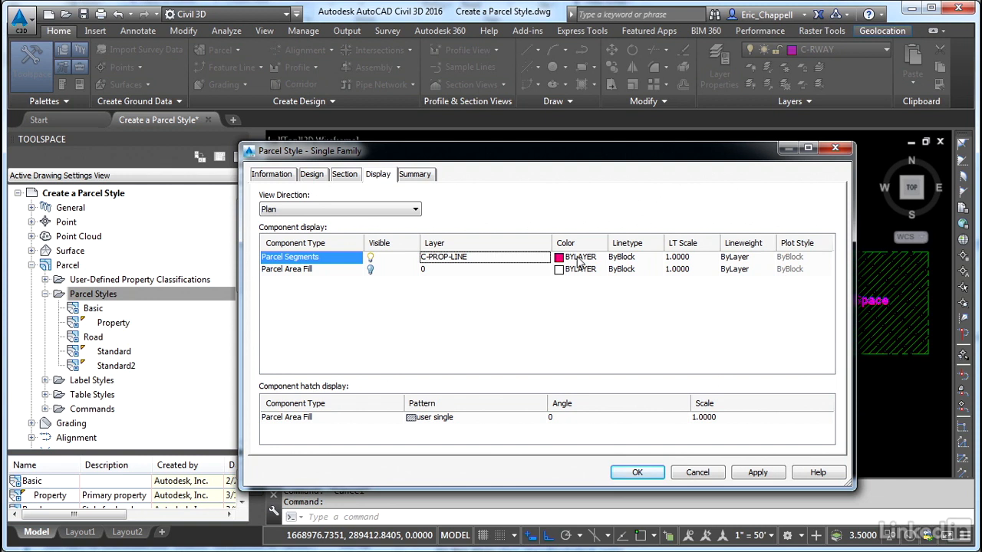
# Step: Set the Parcel Segments linetype to ByLayer and save the Single Family parcel style
pyautogui.click(620, 265)
pyautogui.click(381, 371)
pyautogui.click(517, 454)
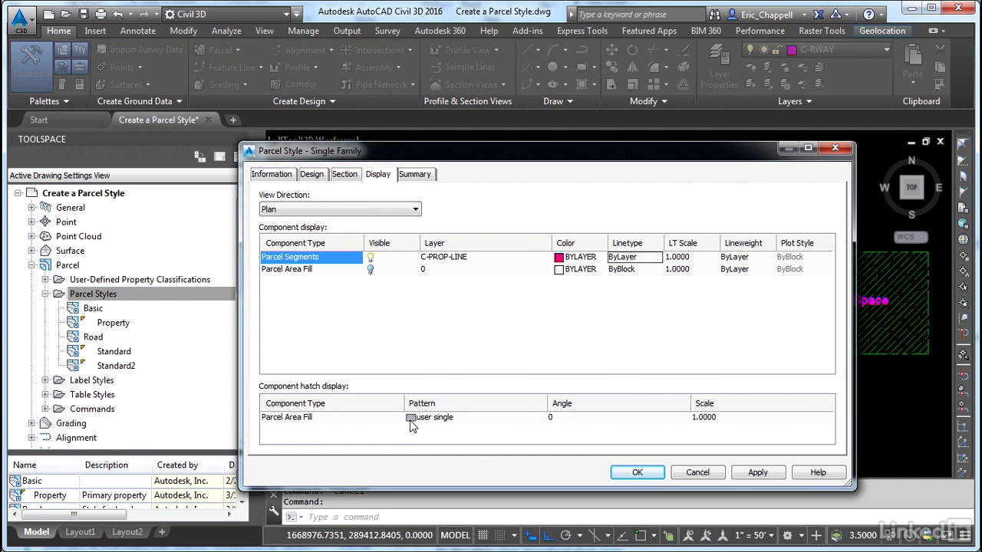
pyautogui.click(637, 473)
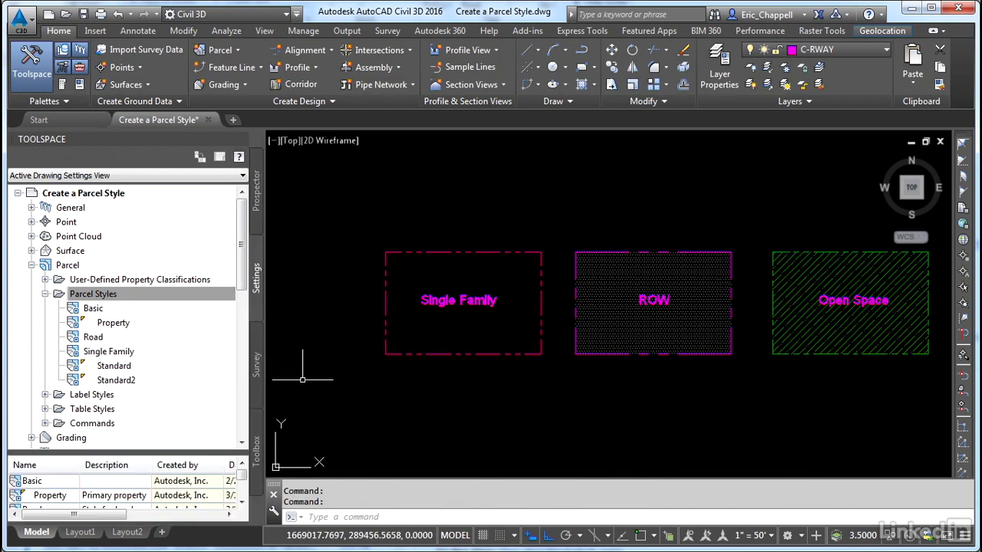
# Step: Apply the Single Family parcel style to the lot northwest of the northernmost cul-de-sac through its parcel properties
pyautogui.click(101, 353)
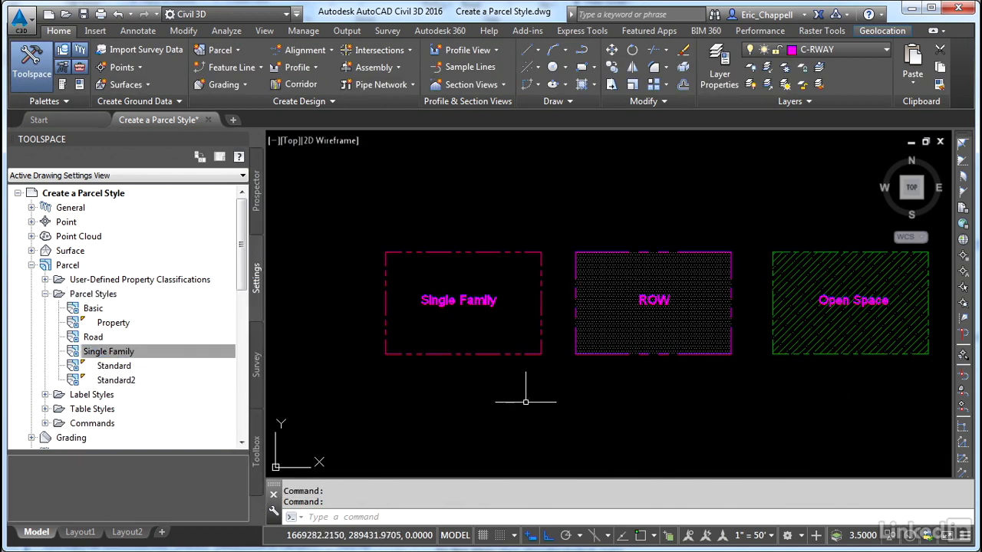
pyautogui.scroll(-6, 547, 401)
pyautogui.moveTo(502, 401); pyautogui.dragTo(651, 354, button='middle')
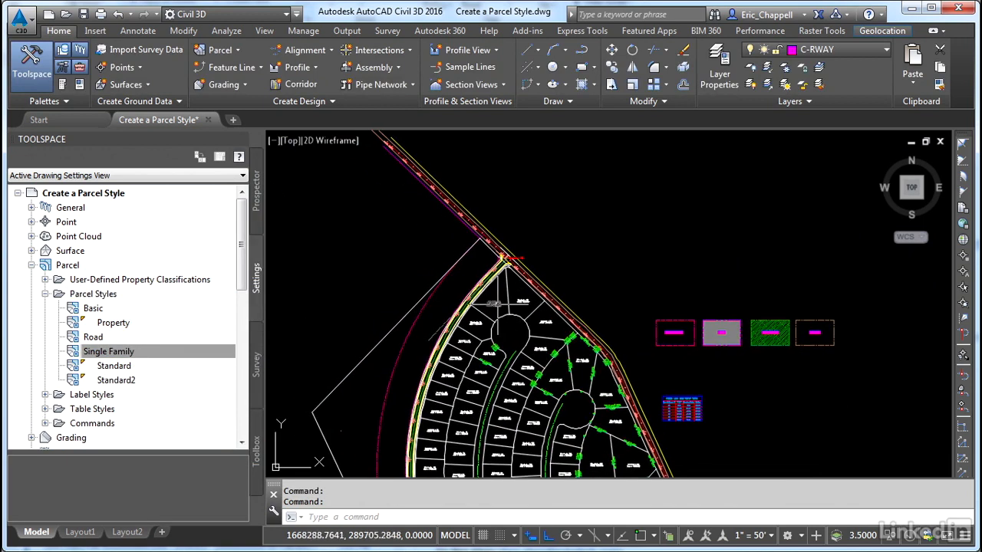
pyautogui.click(493, 304)
pyautogui.scroll(7, 494, 304)
pyautogui.rightClick(490, 266)
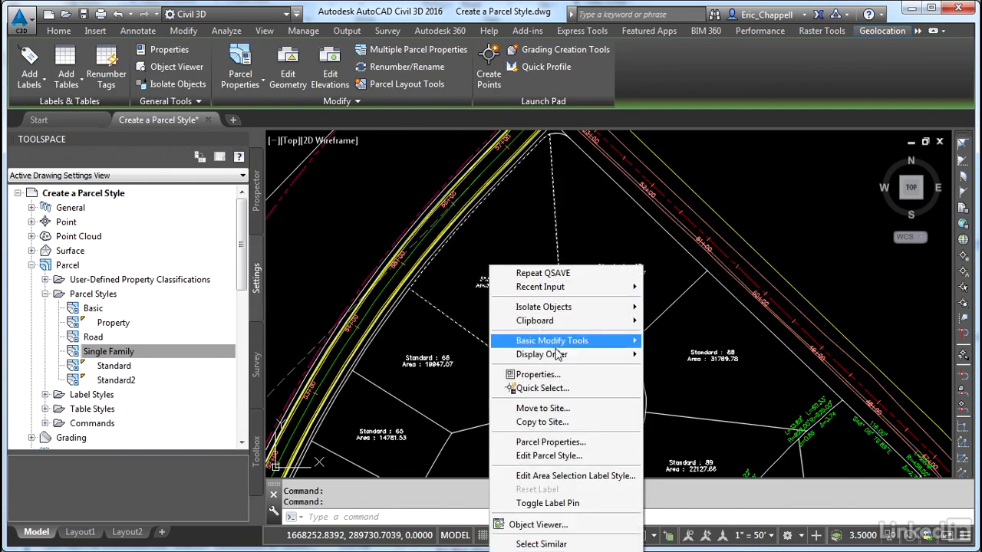
pyautogui.click(562, 443)
pyautogui.click(353, 275)
pyautogui.click(323, 322)
pyautogui.click(512, 433)
pyautogui.press('Escape')
# Step: Compare the restyled lot with the Single Family sample and check the layer of the ROW sample's outline
pyautogui.moveTo(534, 385); pyautogui.dragTo(443, 423, button='middle')
pyautogui.scroll(-2, 441, 289)
pyautogui.moveTo(440, 288); pyautogui.dragTo(436, 259, button='middle')
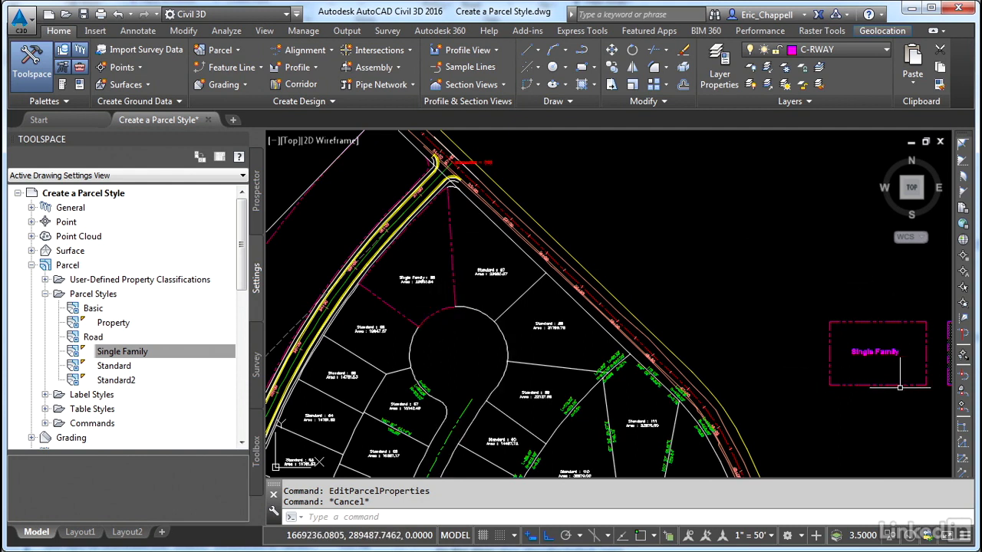
pyautogui.moveTo(763, 386); pyautogui.dragTo(754, 368, button='middle')
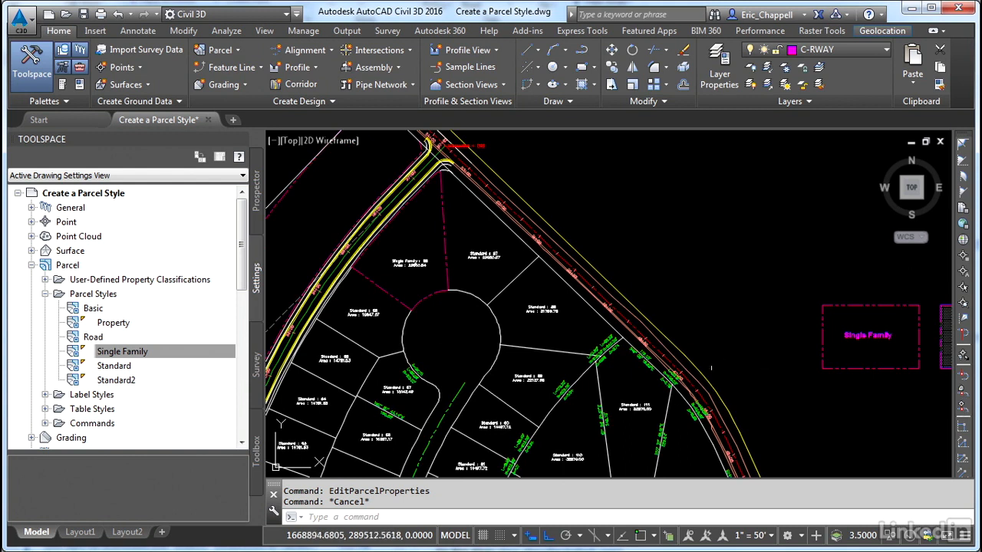
pyautogui.scroll(-3, 679, 353)
pyautogui.moveTo(699, 401); pyautogui.dragTo(658, 345, button='middle')
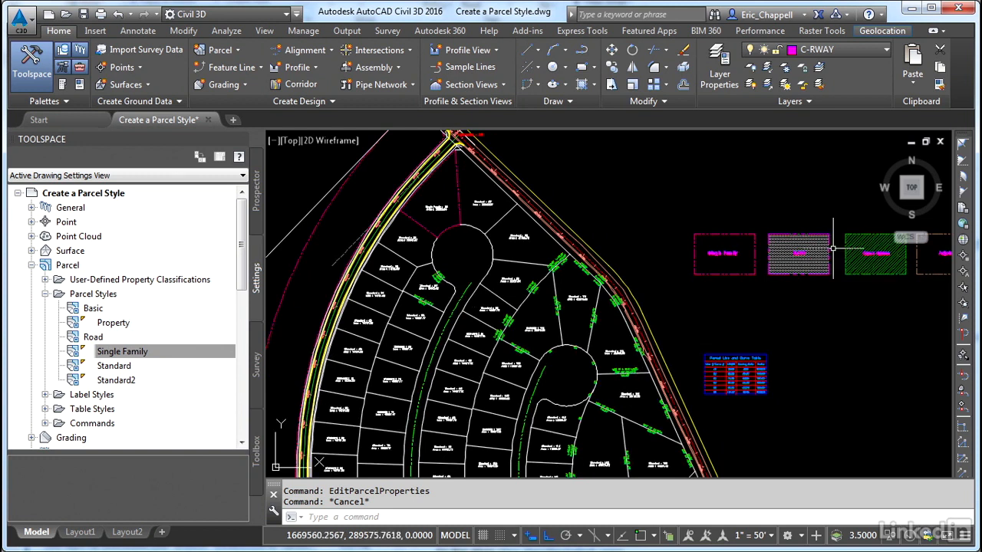
pyautogui.scroll(5, 875, 253)
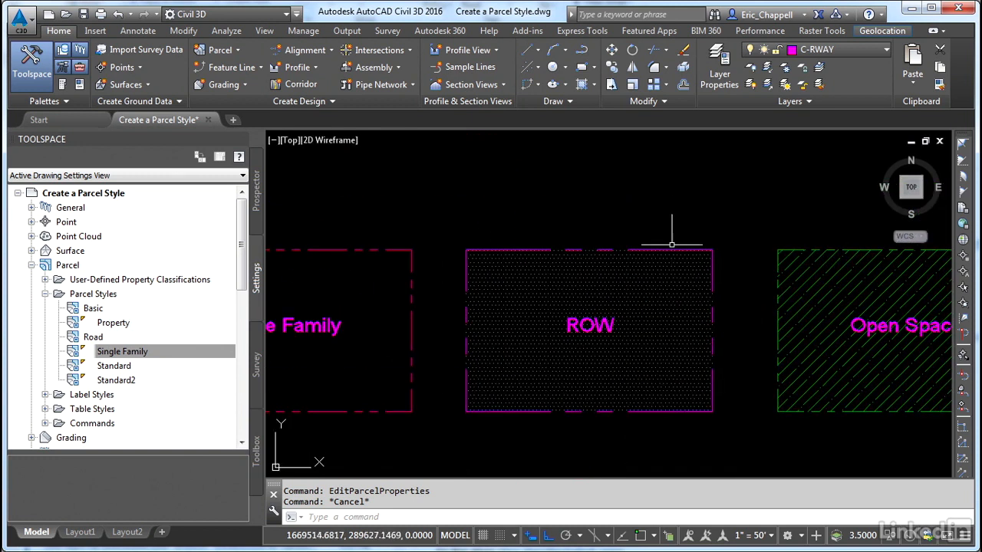
pyautogui.click(672, 249)
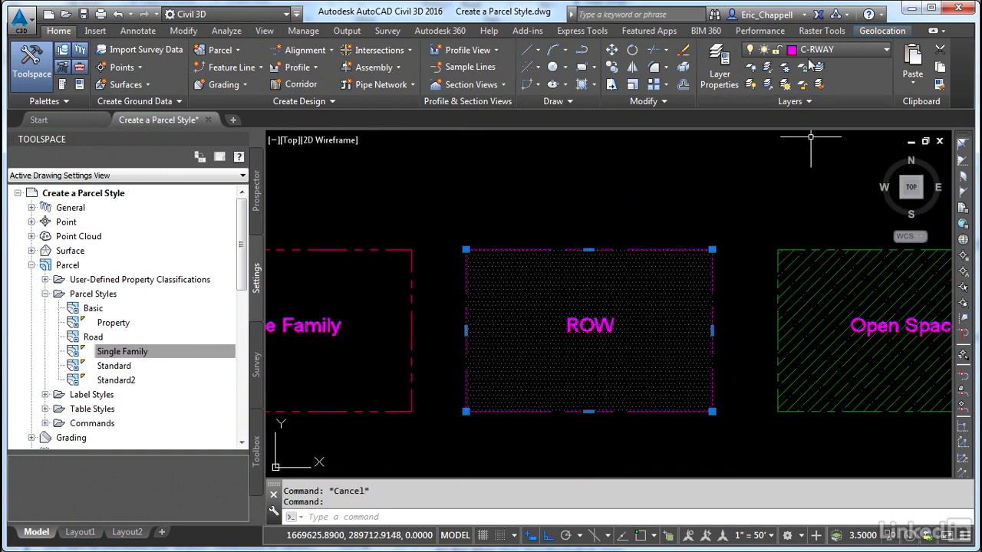
# Step: Inspect the ROW sample's hatch for its layer, pattern and scale without changing it
pyautogui.press('Escape')
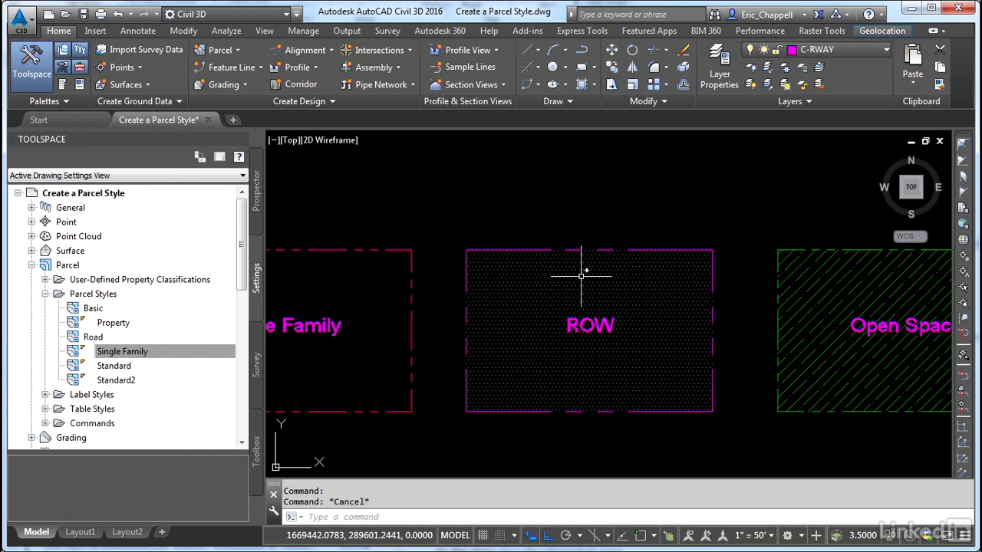
pyautogui.click(581, 276)
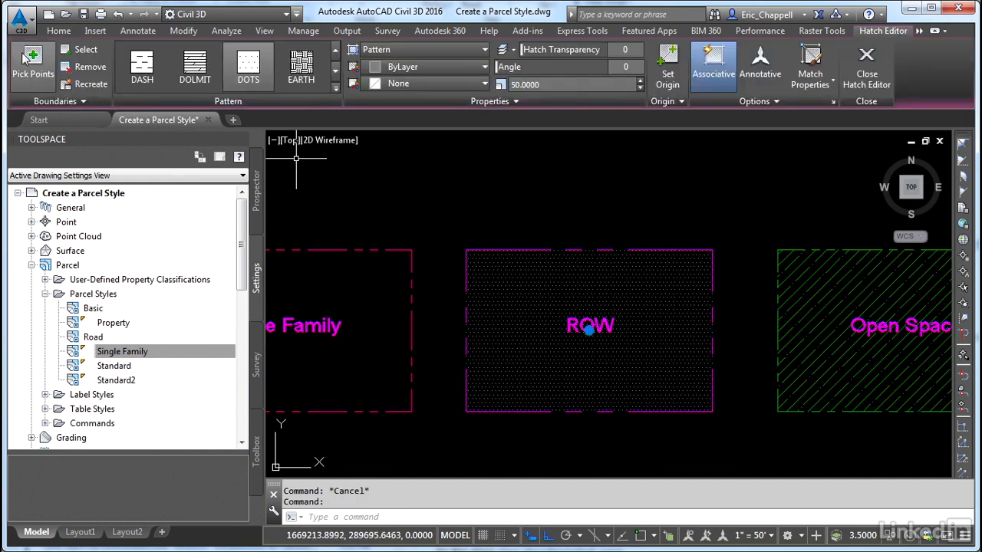
pyautogui.click(58, 31)
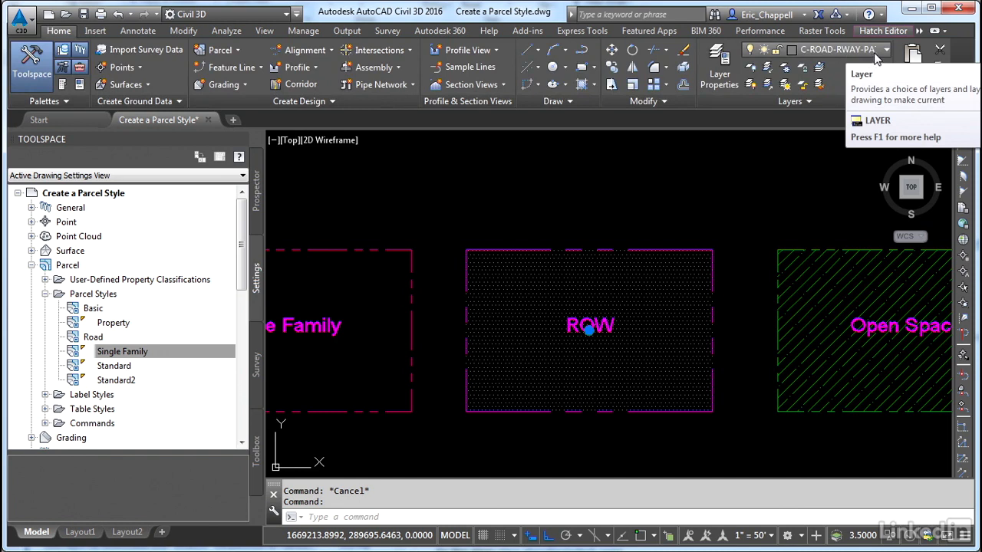
pyautogui.press('Escape')
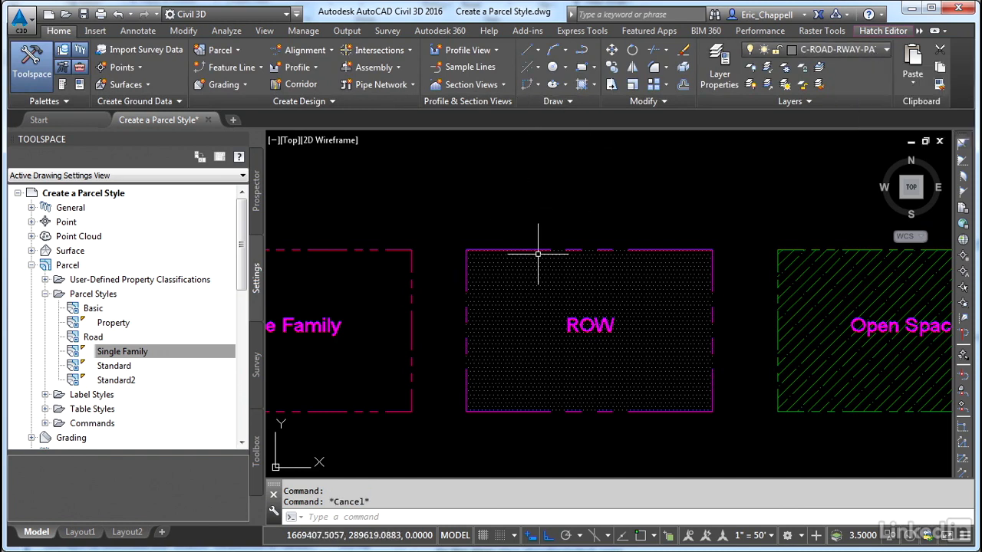
pyautogui.click(538, 274)
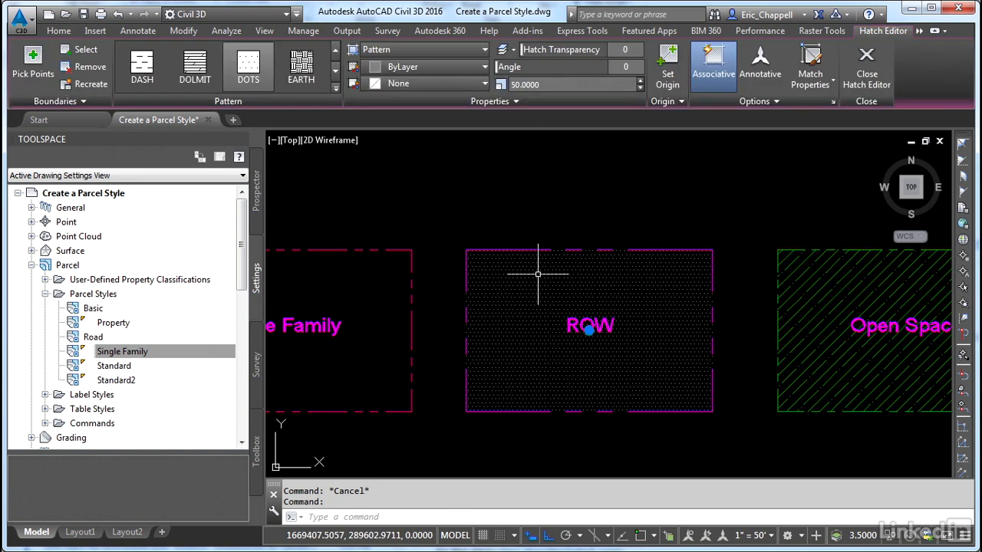
pyautogui.click(248, 69)
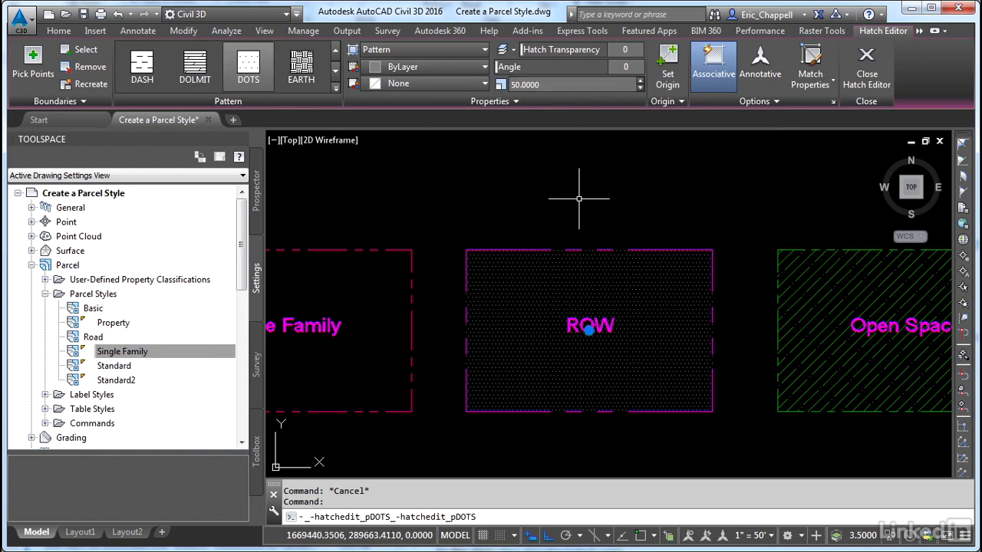
pyautogui.press('Escape')
pyautogui.press('Escape')
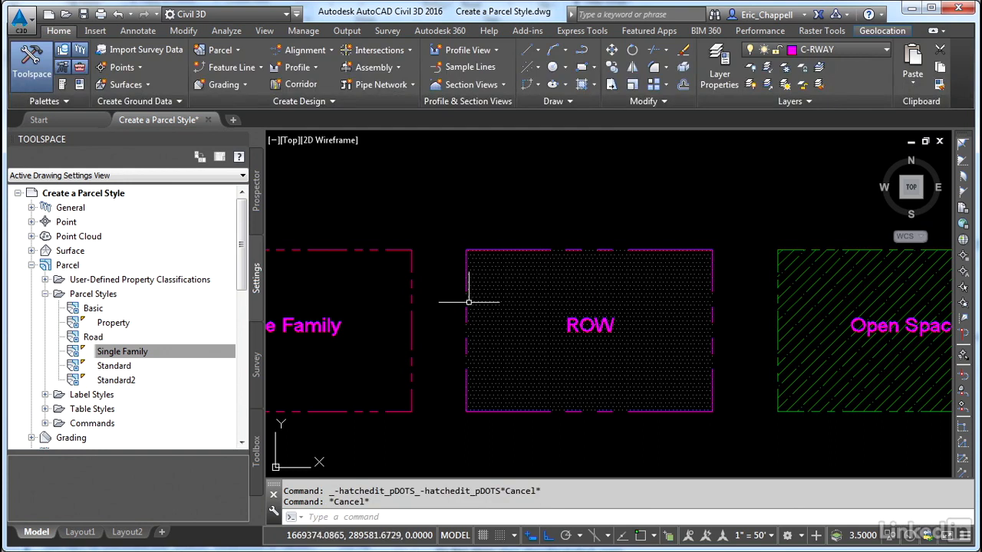
# Step: Copy the Single Family parcel style under the name ROW and turn off its Observe fill distance option
pyautogui.click(121, 354)
pyautogui.rightClick(117, 355)
pyautogui.click(152, 381)
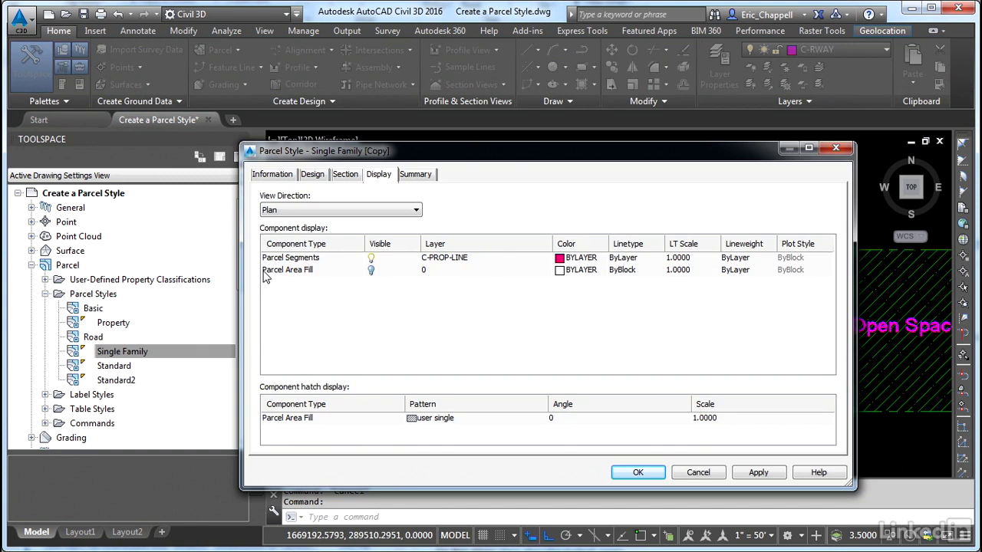
pyautogui.click(273, 175)
pyautogui.moveTo(351, 208); pyautogui.dragTo(238, 220)
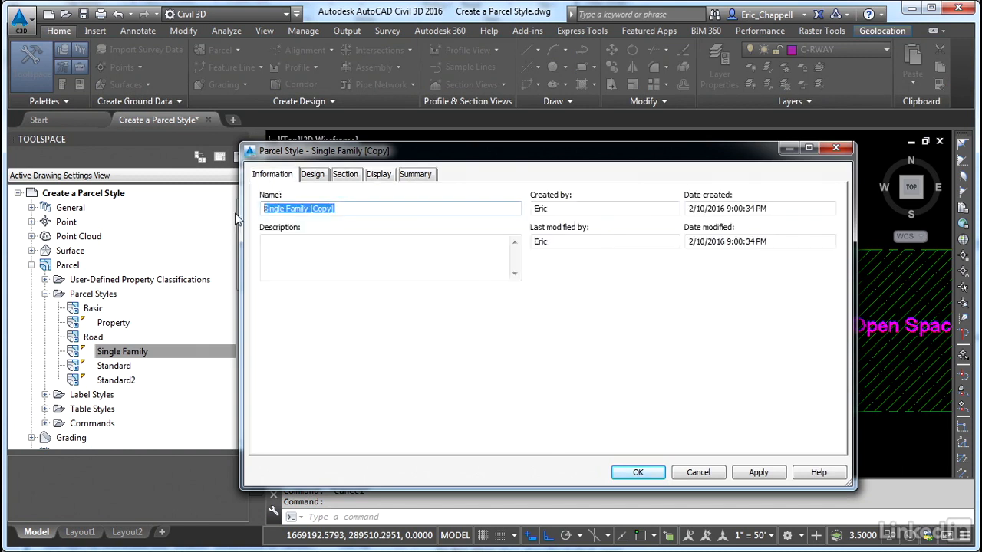
pyautogui.write('ROW')
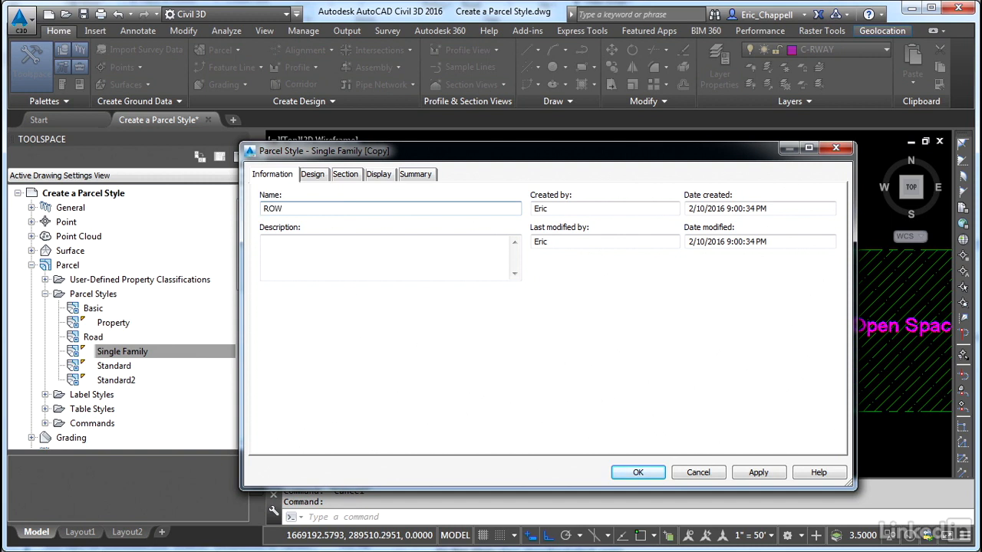
pyautogui.click(310, 174)
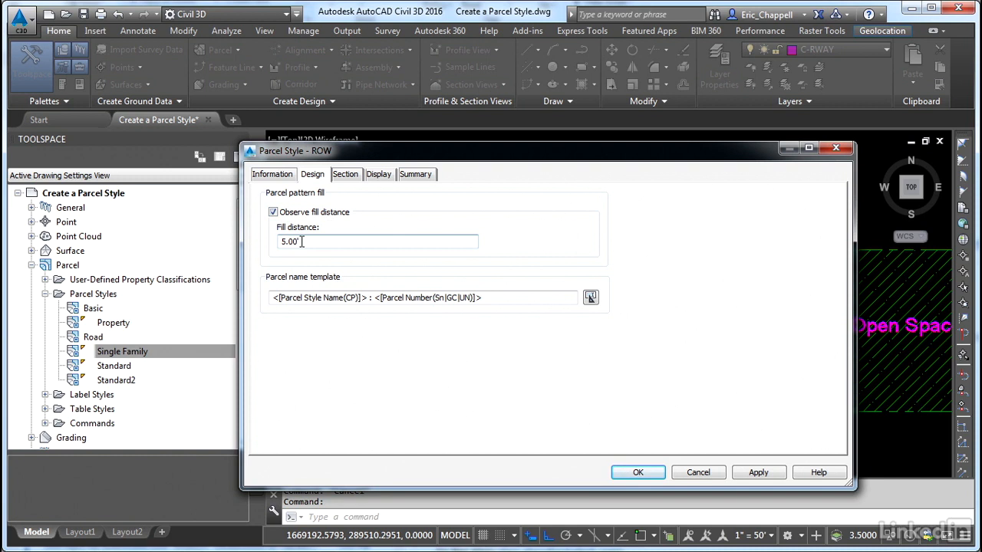
pyautogui.click(274, 212)
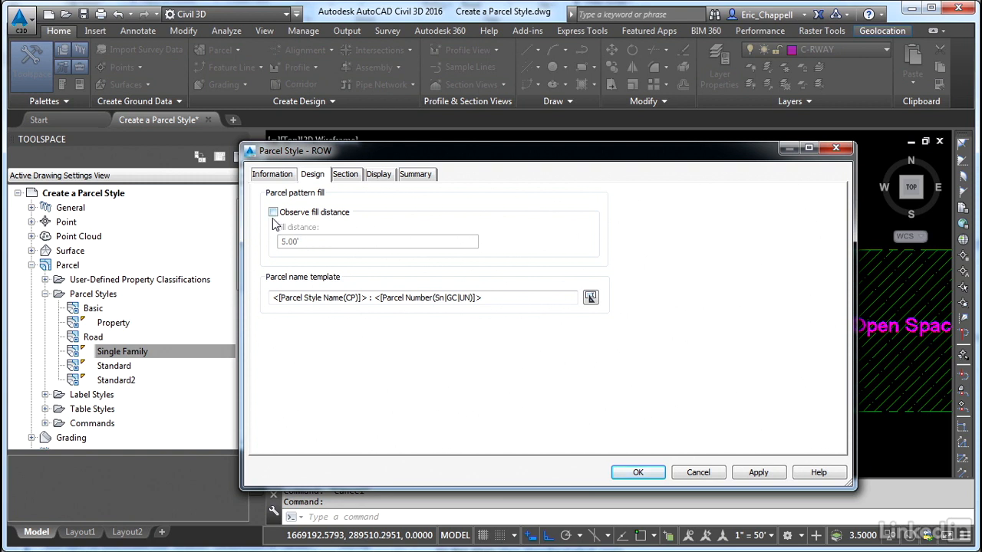
# Step: Assign the ROW style's plan-view Parcel Segments component to the C-RWAY layer
pyautogui.click(380, 176)
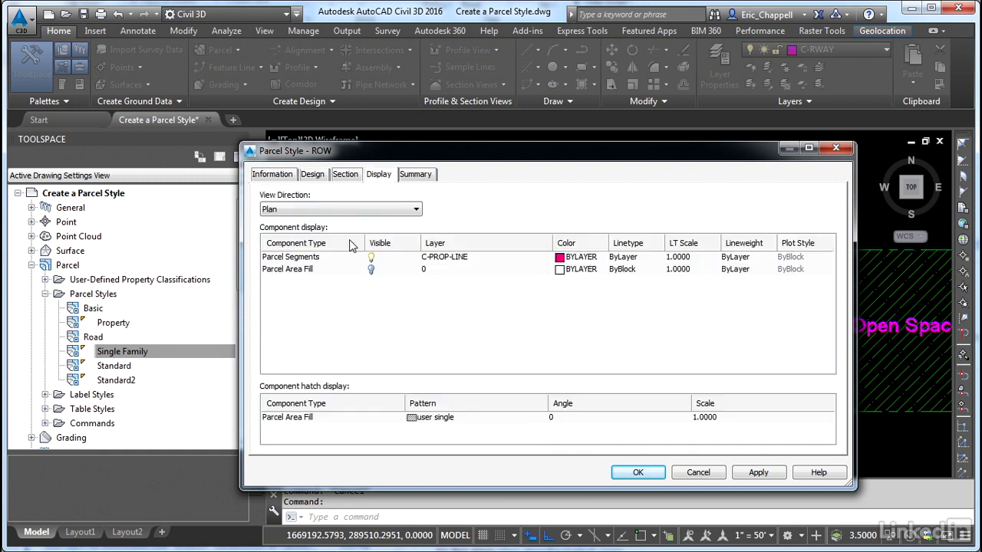
pyautogui.click(453, 260)
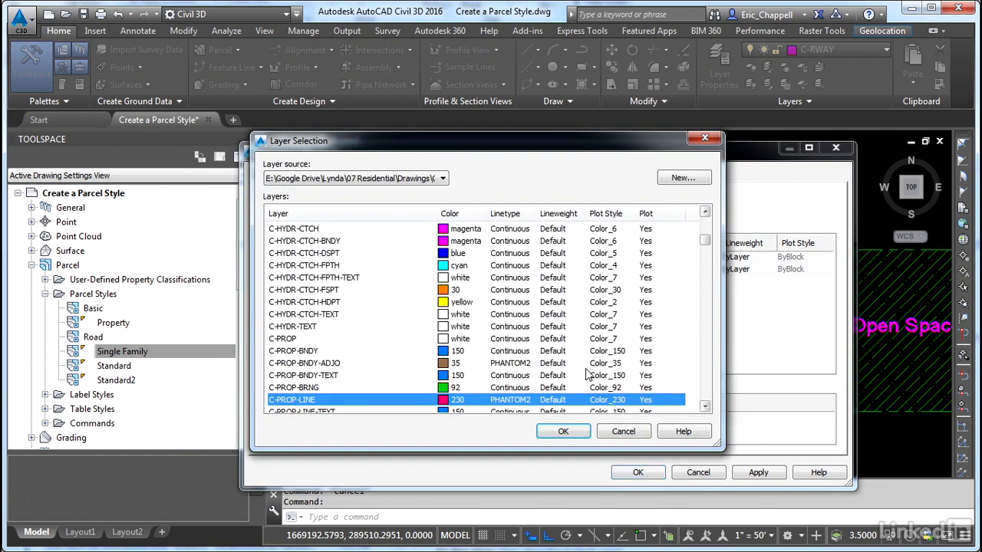
pyautogui.scroll(-3, 521, 370)
pyautogui.scroll(-20, 520, 370)
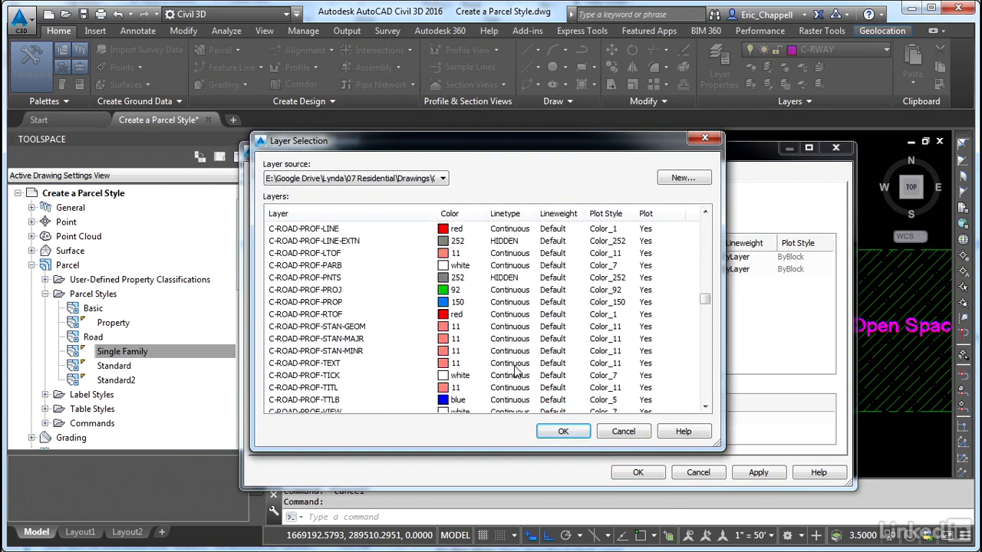
pyautogui.scroll(-8, 515, 372)
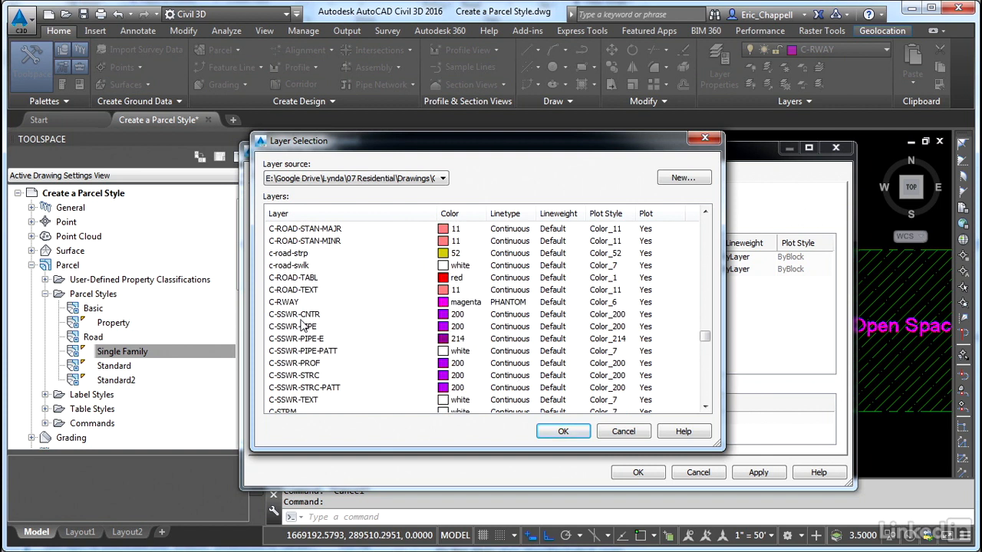
pyautogui.click(291, 307)
pyautogui.click(564, 432)
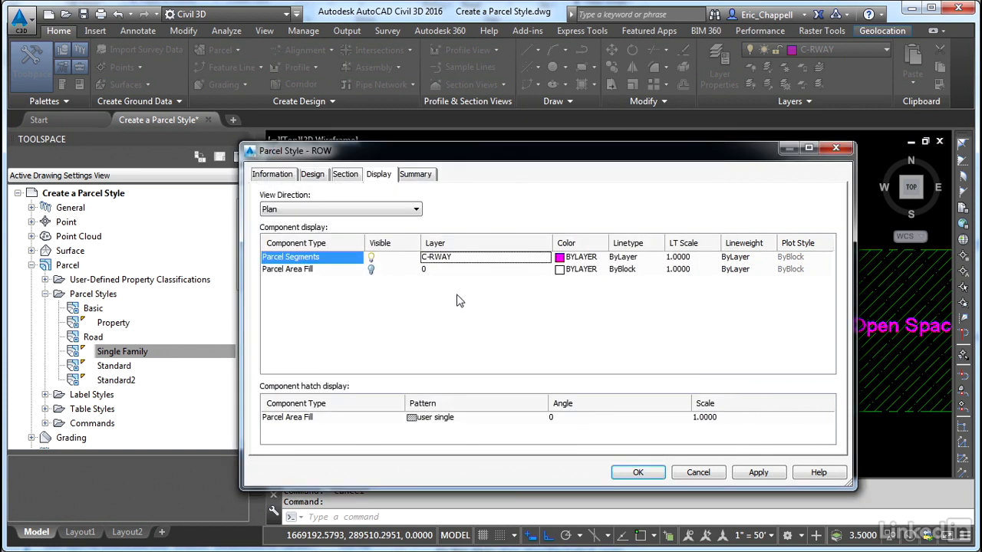
# Step: Turn on the Parcel Area Fill component and assign it to the C-ROAD-RWAY-PATT layer
pyautogui.click(376, 270)
pyautogui.click(426, 271)
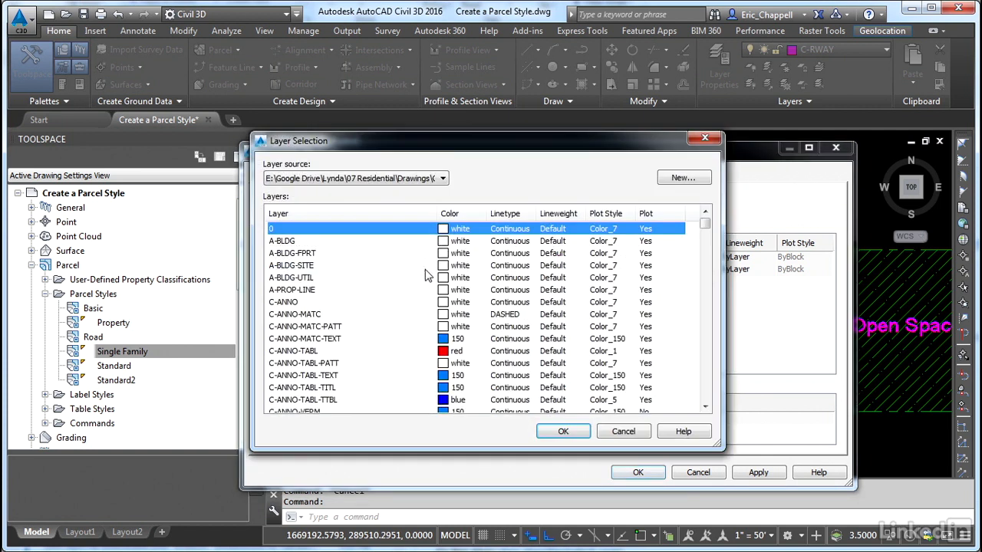
pyautogui.moveTo(705, 226); pyautogui.dragTo(709, 308)
pyautogui.click(335, 375)
pyautogui.click(566, 432)
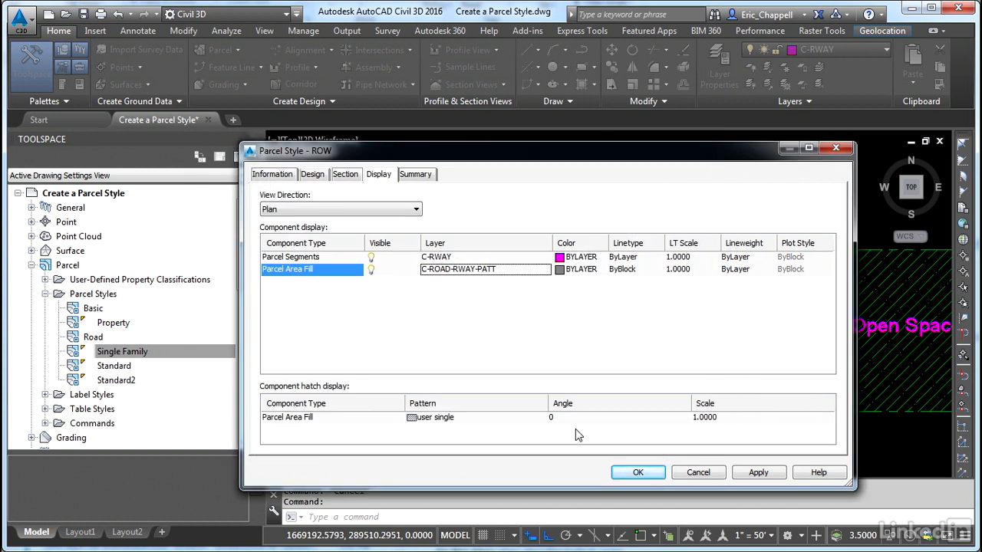
# Step: Change the Parcel Area Fill hatch to the predefined DOTS pattern
pyautogui.click(425, 427)
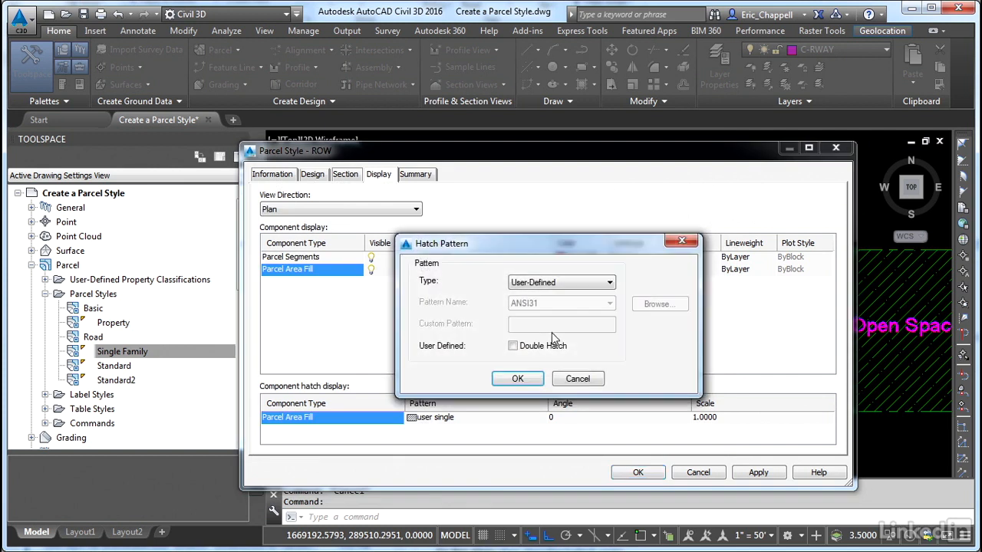
pyautogui.click(553, 284)
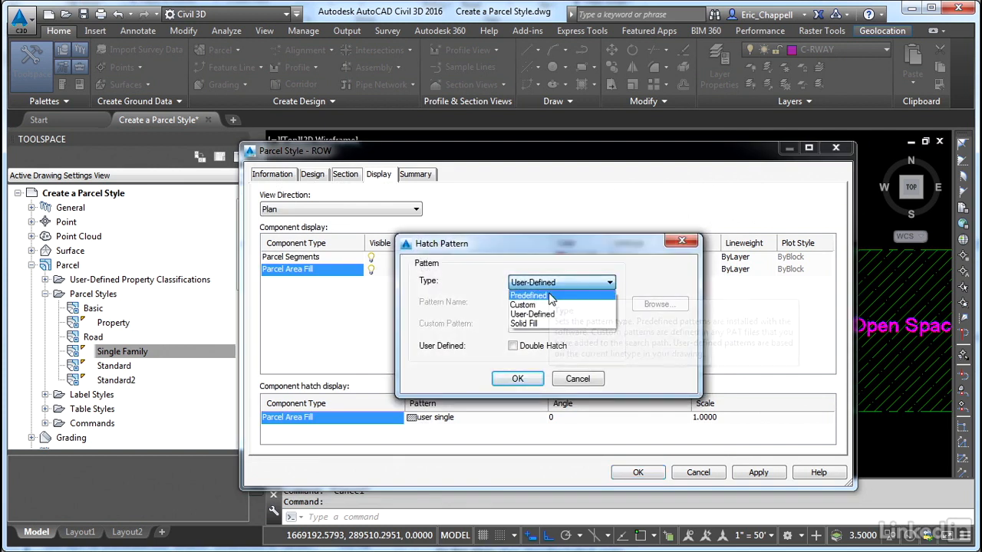
pyautogui.click(549, 296)
pyautogui.click(670, 307)
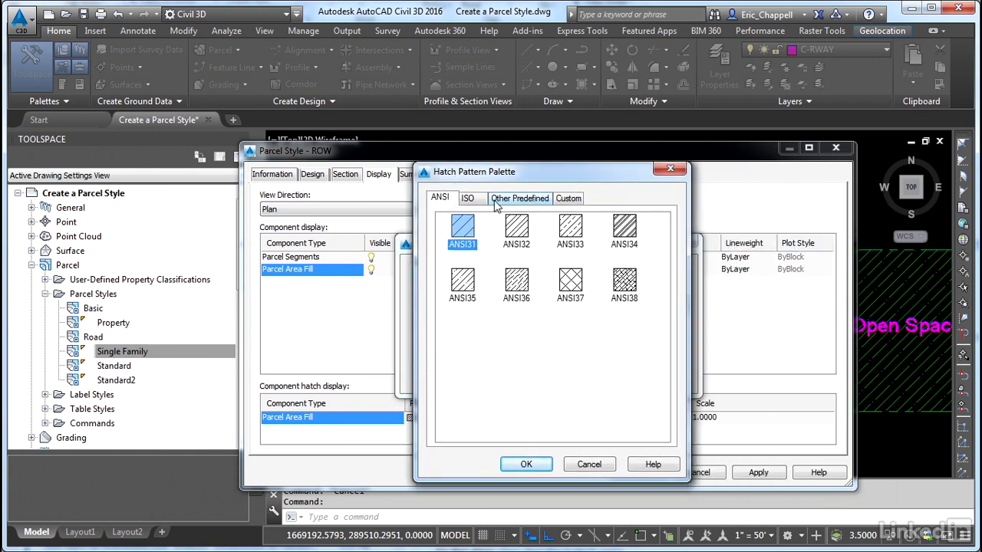
pyautogui.click(535, 201)
pyautogui.moveTo(664, 253); pyautogui.dragTo(664, 311)
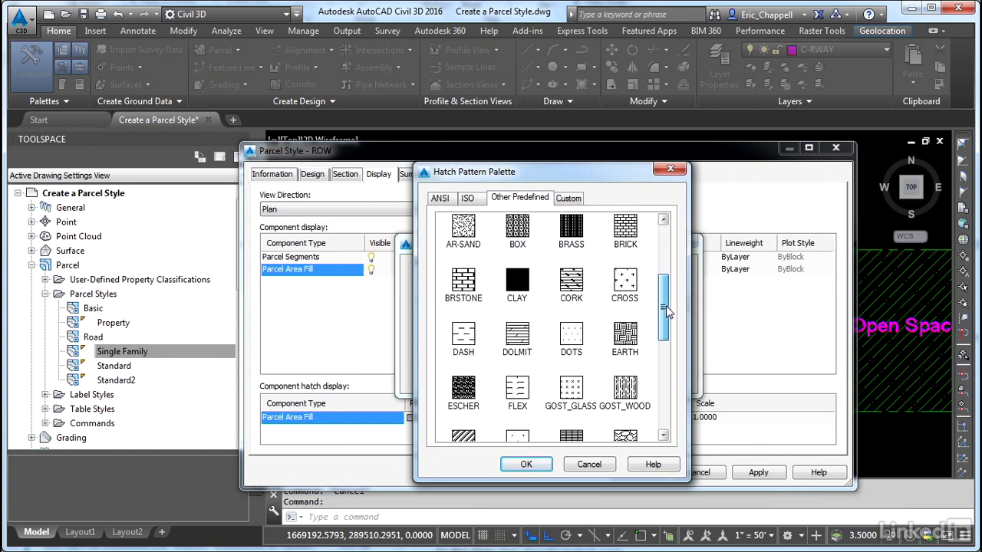
pyautogui.click(581, 338)
pyautogui.click(541, 466)
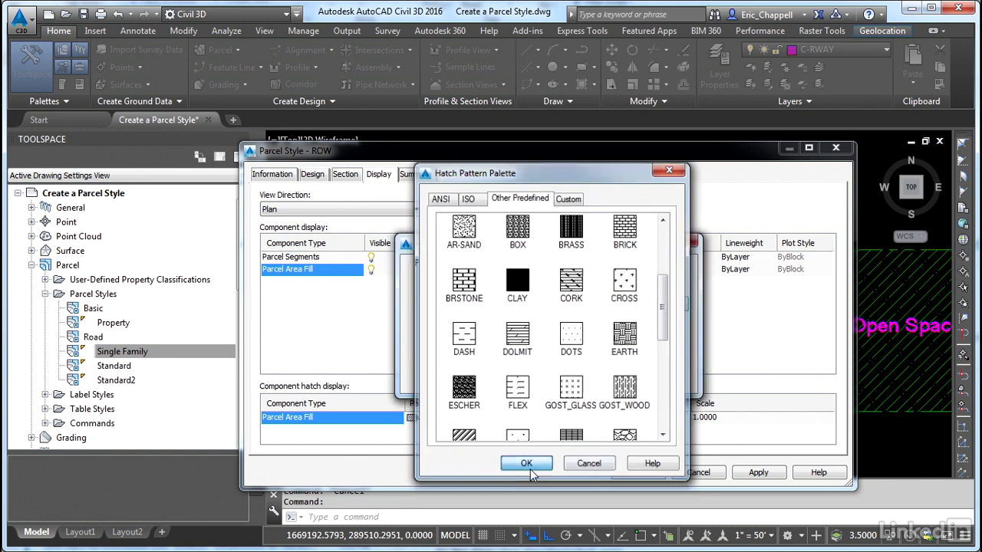
pyautogui.click(519, 379)
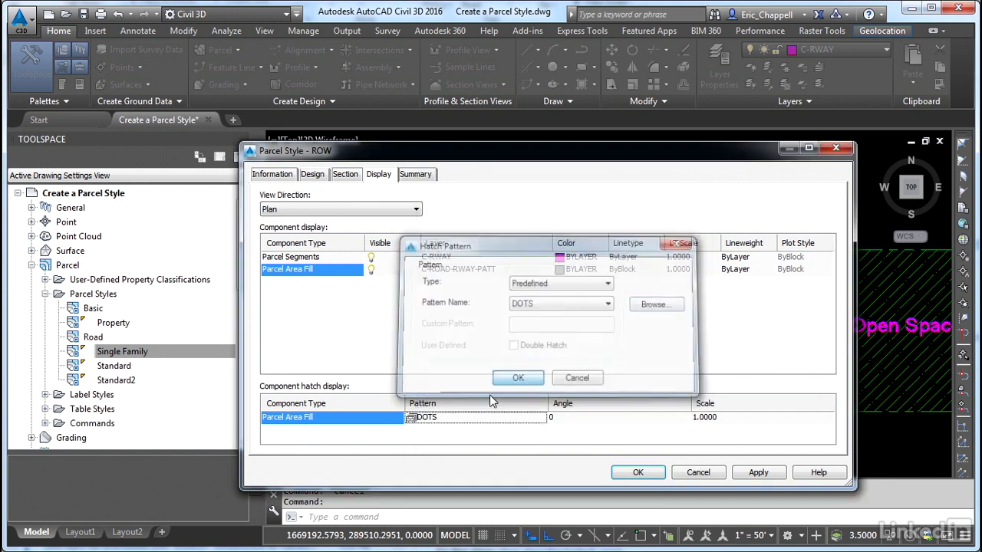
# Step: Set the Parcel Area Fill hatch scale to 50 and save the ROW parcel style
pyautogui.click(717, 424)
pyautogui.write('50')
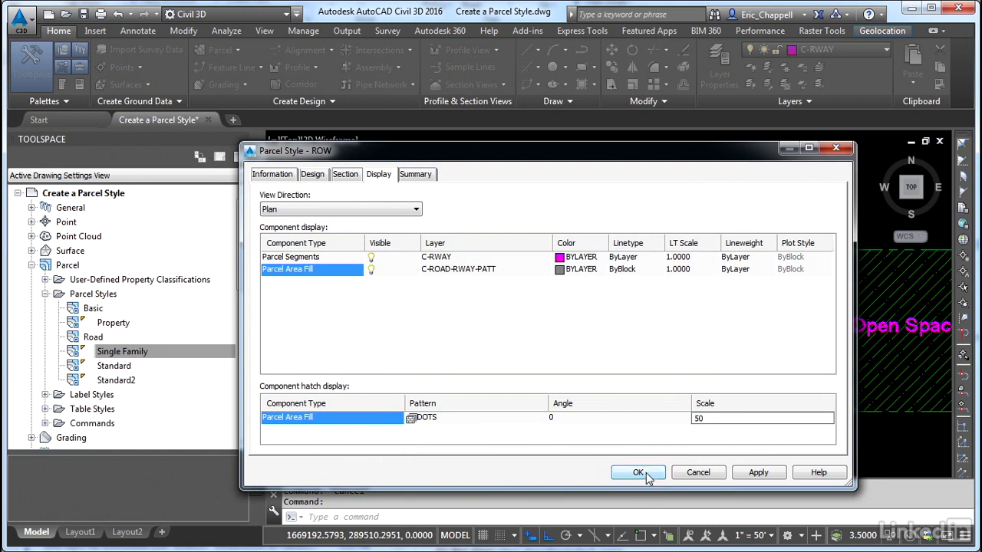
pyautogui.click(649, 476)
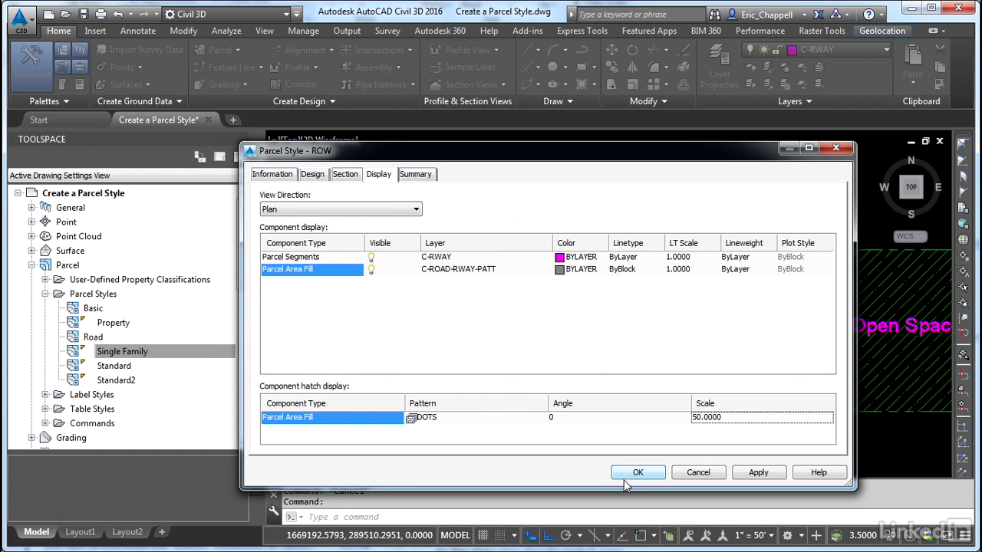
pyautogui.click(633, 474)
pyautogui.click(109, 353)
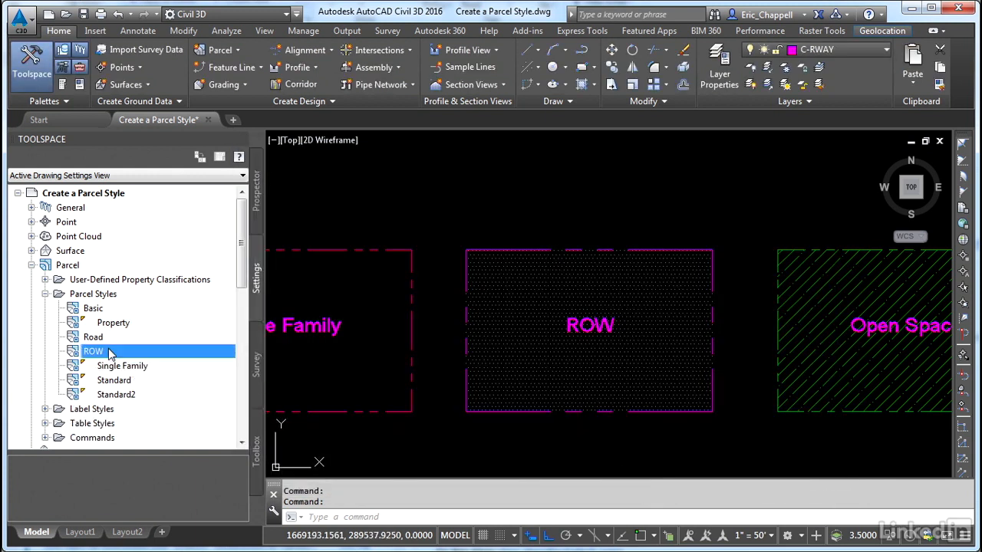
pyautogui.press('Escape')
# Step: Apply the ROW parcel style to the road parcel labelled at the southernmost cul-de-sac through its parcel properties
pyautogui.scroll(-10, 583, 329)
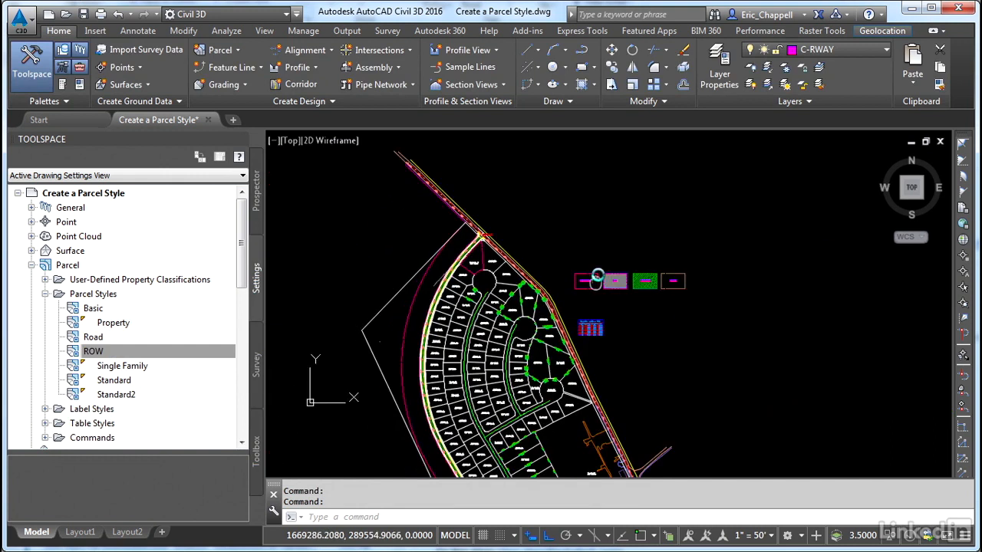
pyautogui.scroll(2, 596, 306)
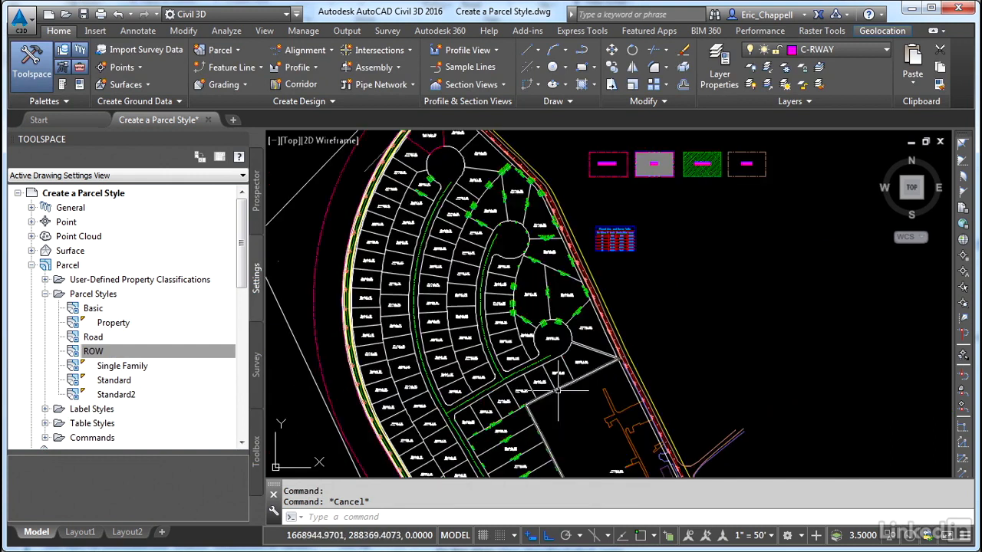
pyautogui.click(553, 338)
pyautogui.rightClick(628, 285)
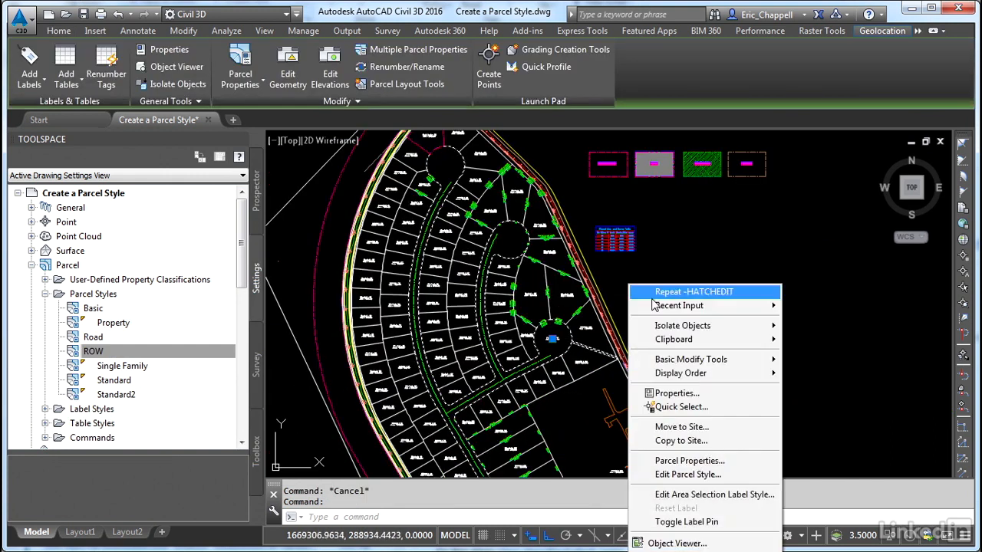
pyautogui.click(689, 461)
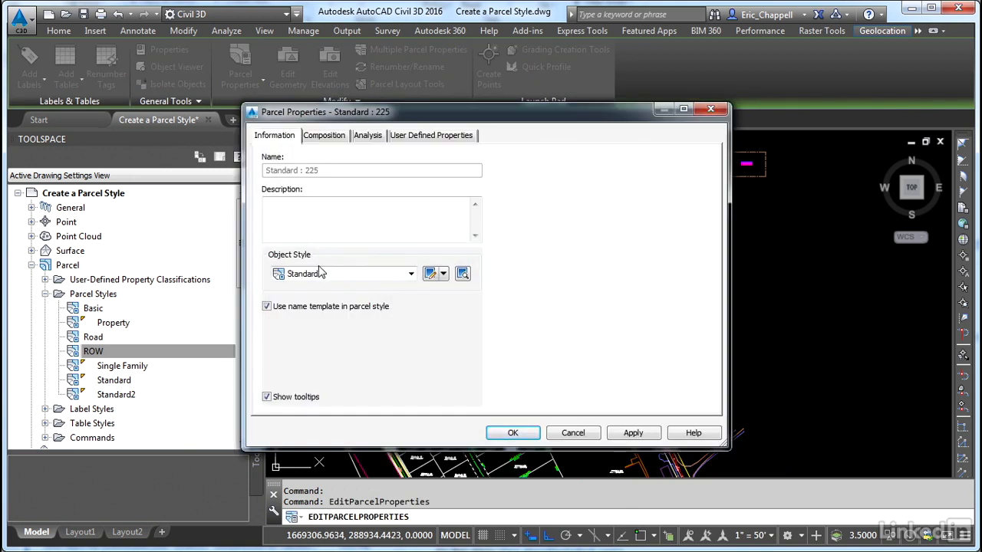
pyautogui.click(320, 275)
pyautogui.click(312, 322)
pyautogui.click(513, 433)
# Step: Compare the restyled road parcel's outline and dotted fill with the ROW sample rectangle
pyautogui.scroll(6, 558, 372)
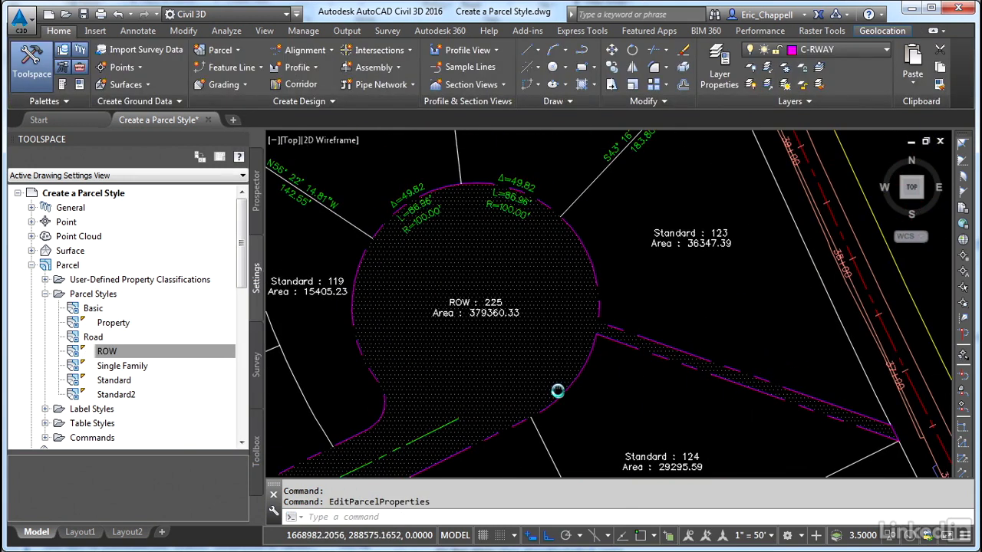
pyautogui.scroll(-5, 543, 389)
pyautogui.moveTo(626, 278); pyautogui.dragTo(537, 313, button='middle')
pyautogui.scroll(6, 493, 248)
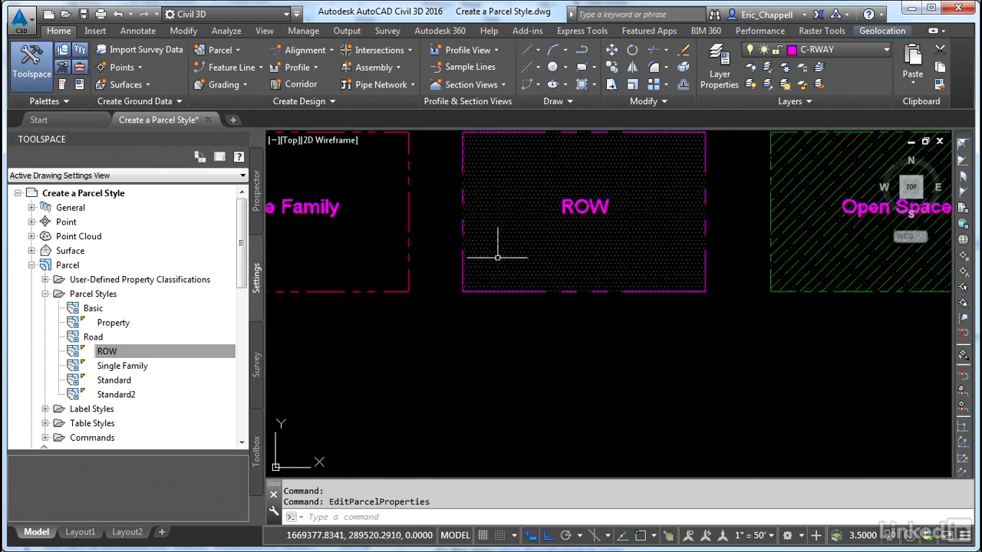
pyautogui.scroll(-6, 500, 256)
pyautogui.moveTo(524, 365)
pyautogui.mouseDown(button='middle')
pyautogui.moveTo(651, 238)
pyautogui.moveTo(719, 200)
pyautogui.mouseUp(button='middle')
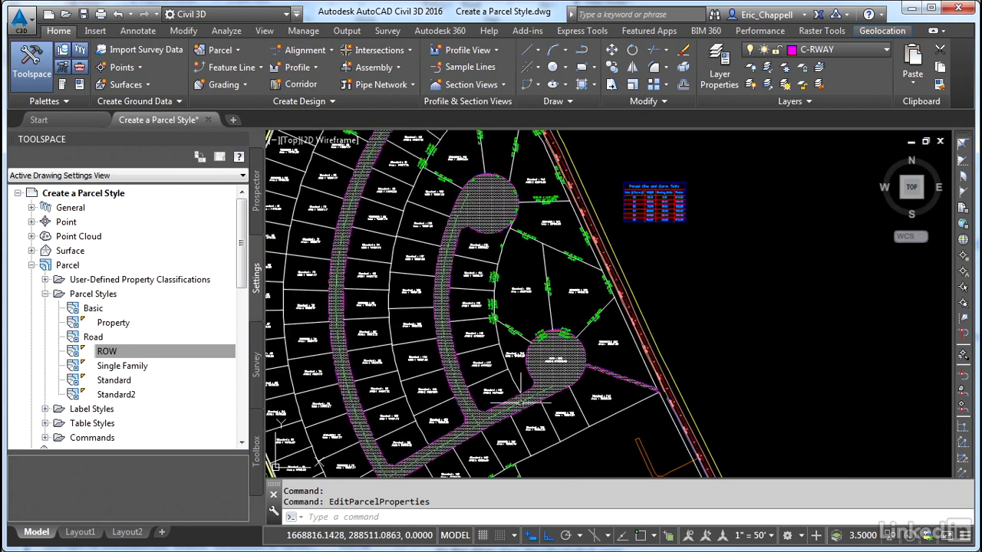
pyautogui.scroll(6, 528, 413)
pyautogui.moveTo(526, 413)
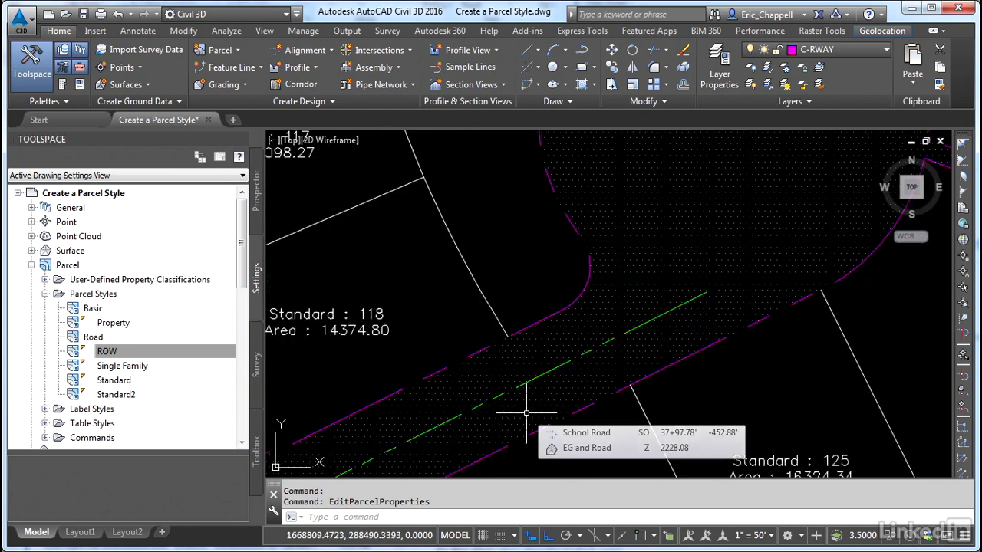